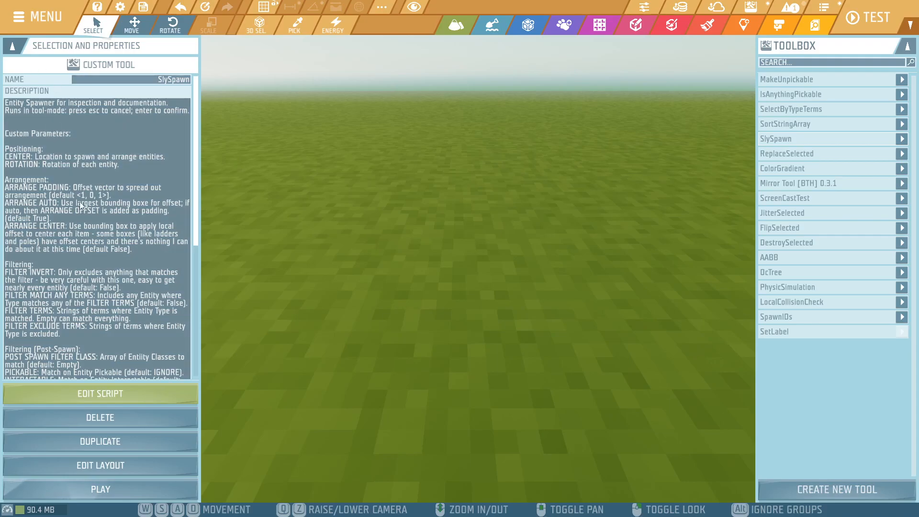
- Review the SlySpawn tool's description, its custom parameters and the warning about post-spawn filtering
scroll(78, 183, down, 5)
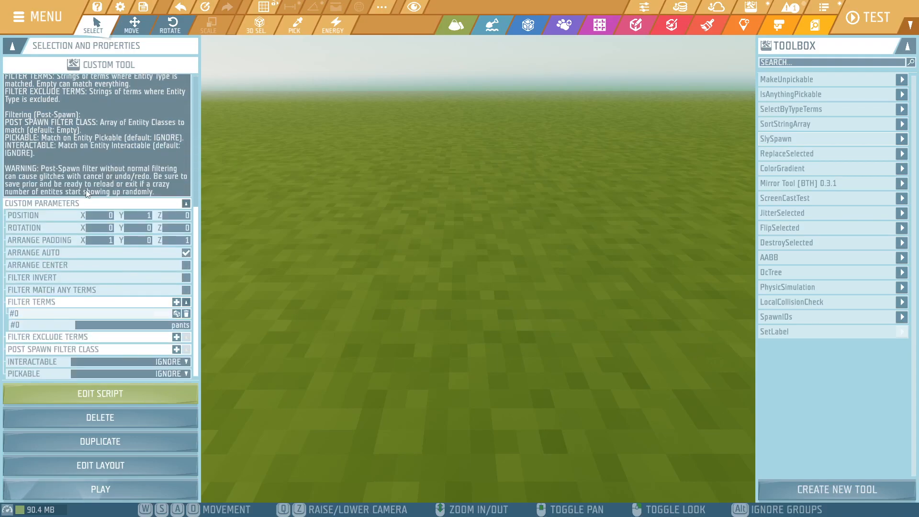
scroll(39, 208, down, 1)
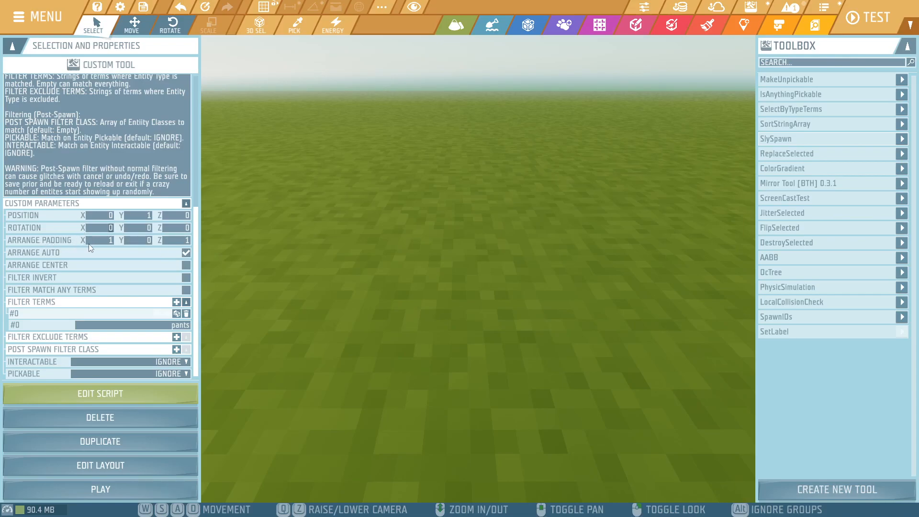
click(185, 253)
click(187, 253)
click(42, 165)
drag(42, 164, 155, 203)
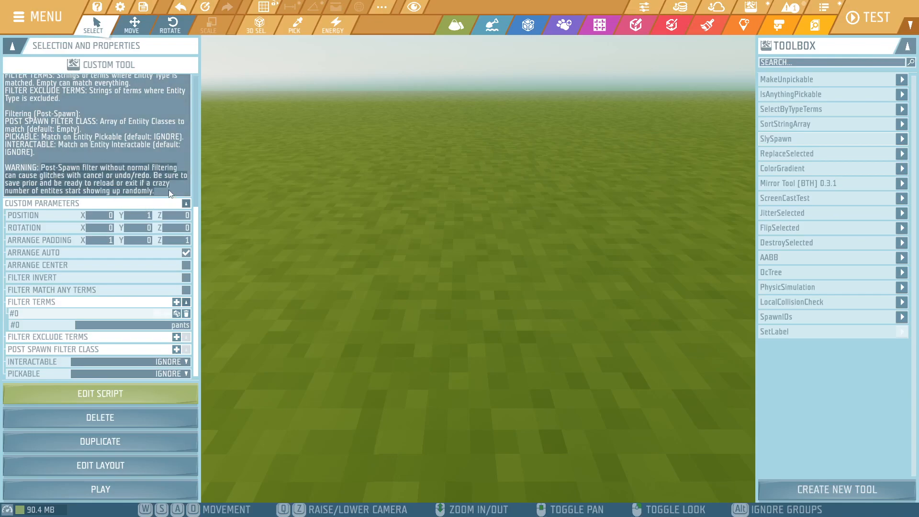
click(169, 190)
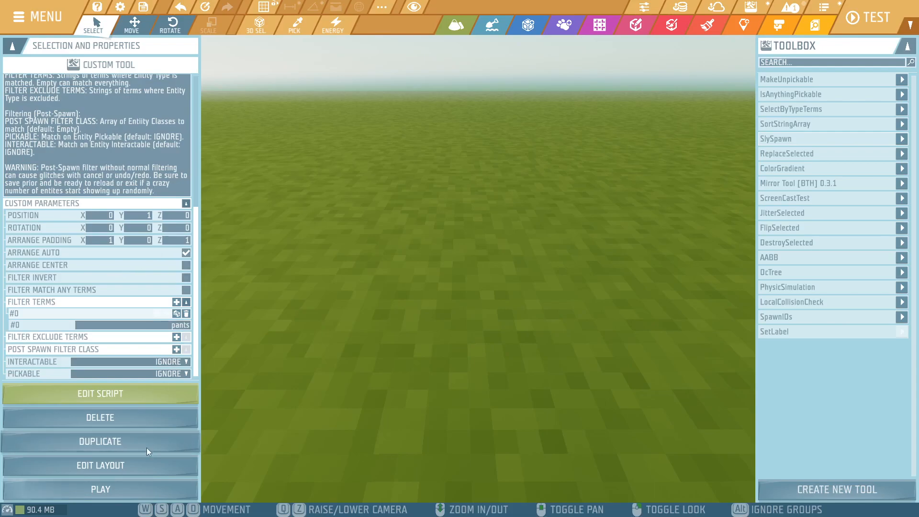
- Run SlySpawn with the pants filter term, look over the spawned entities from closer up and cancel the spawn
click(129, 483)
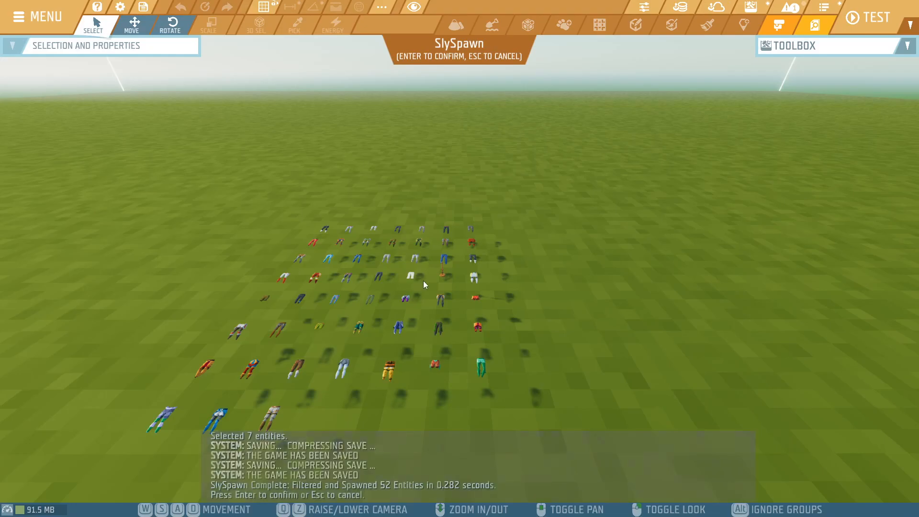
right_drag(438, 246, 462, 316)
key(w)
key(s)
key(w)
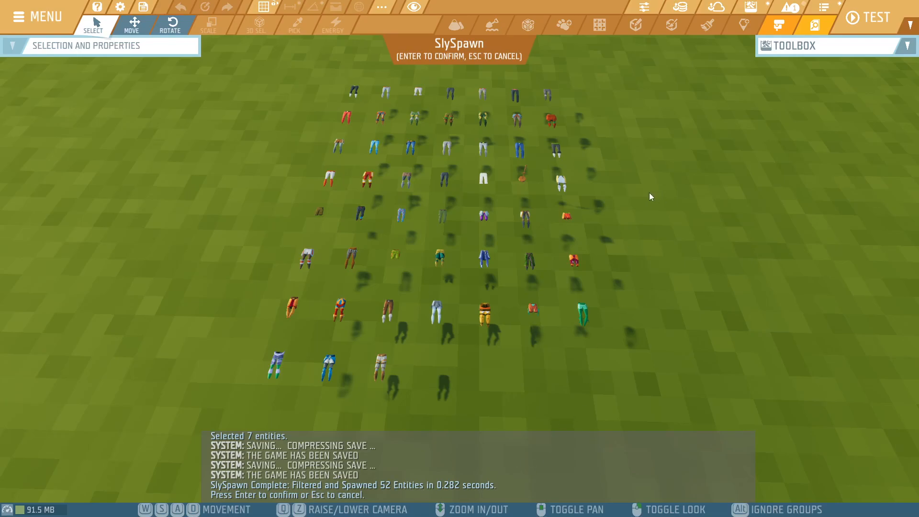
key(Escape)
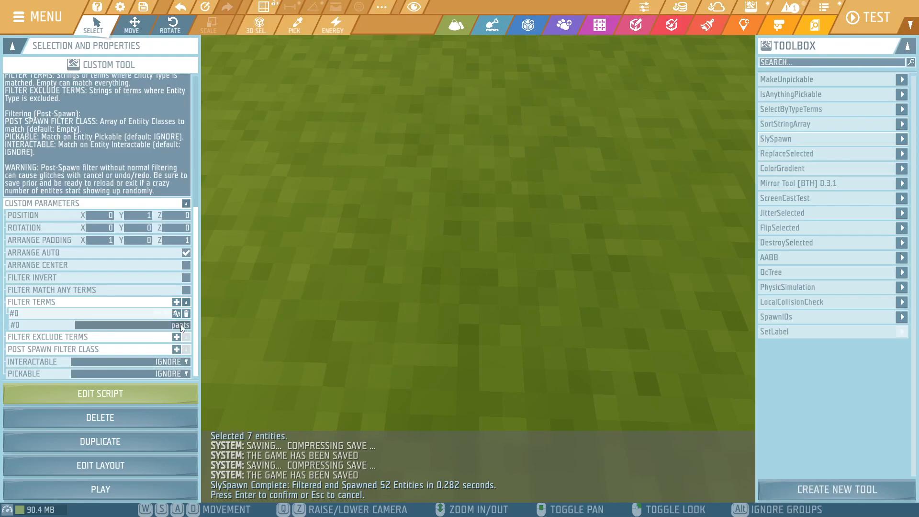
- Set the filter term to shirt, run SlySpawn to preview the matching entities and cancel the spawn
text(shirts)
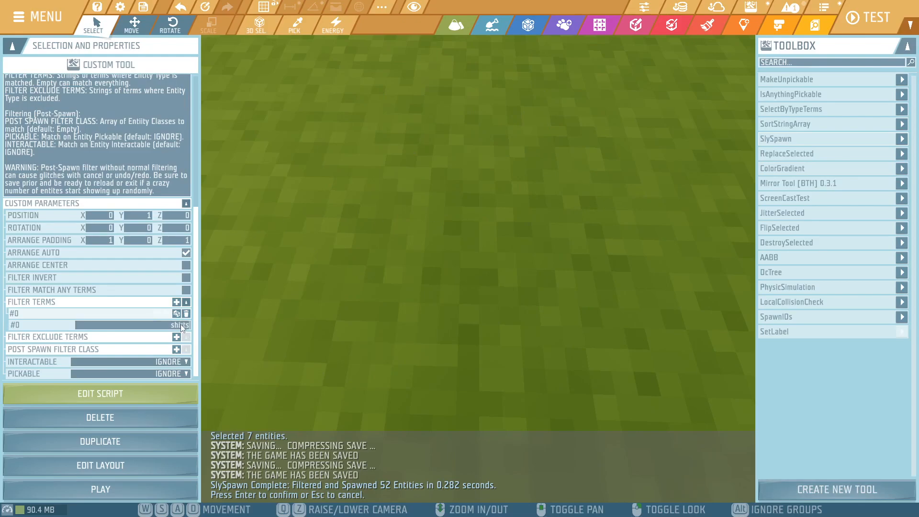
click(86, 488)
right_drag(504, 219, 512, 176)
key(Escape)
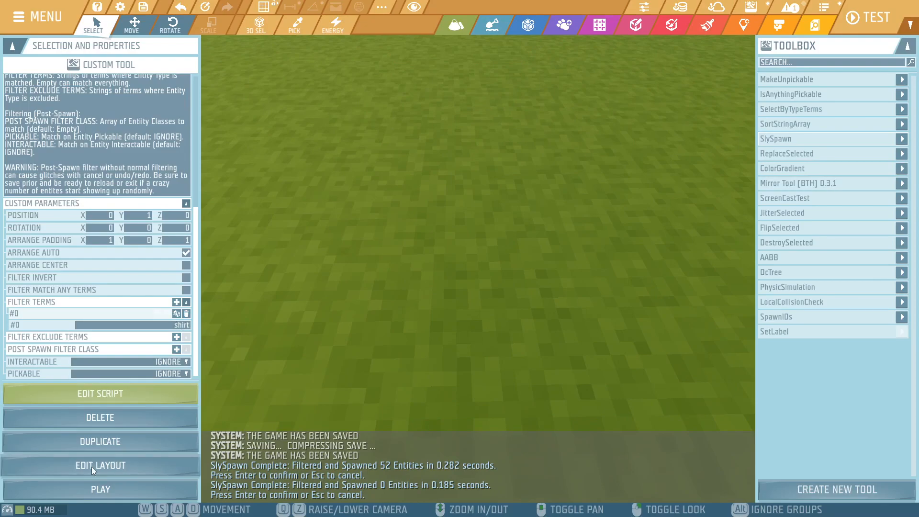
click(101, 489)
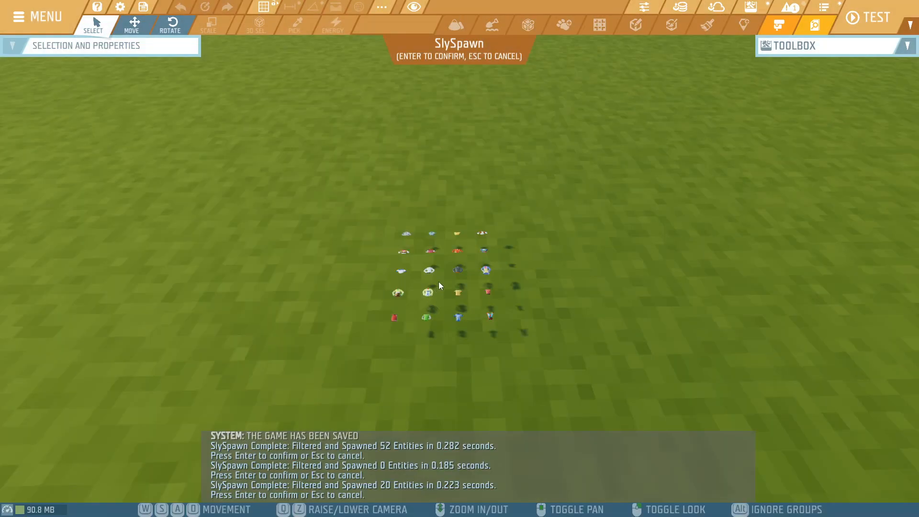
scroll(413, 356, up, 4)
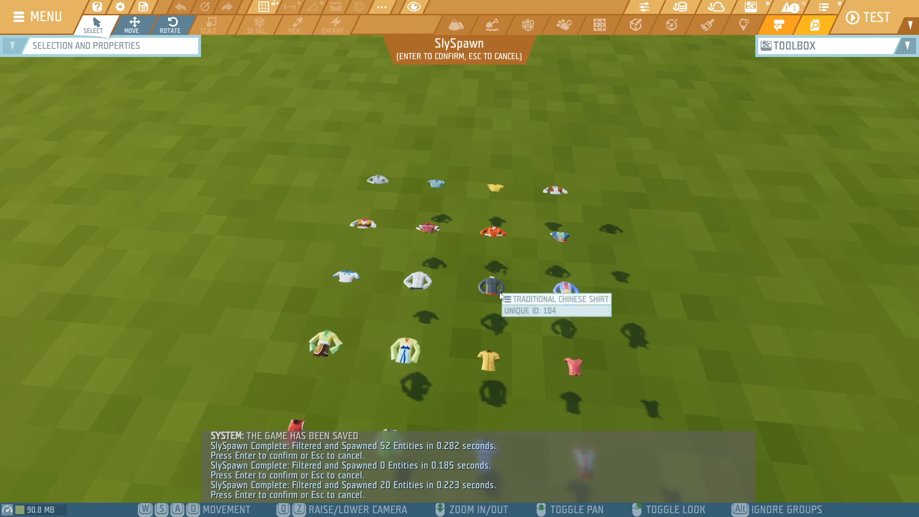
key(Escape)
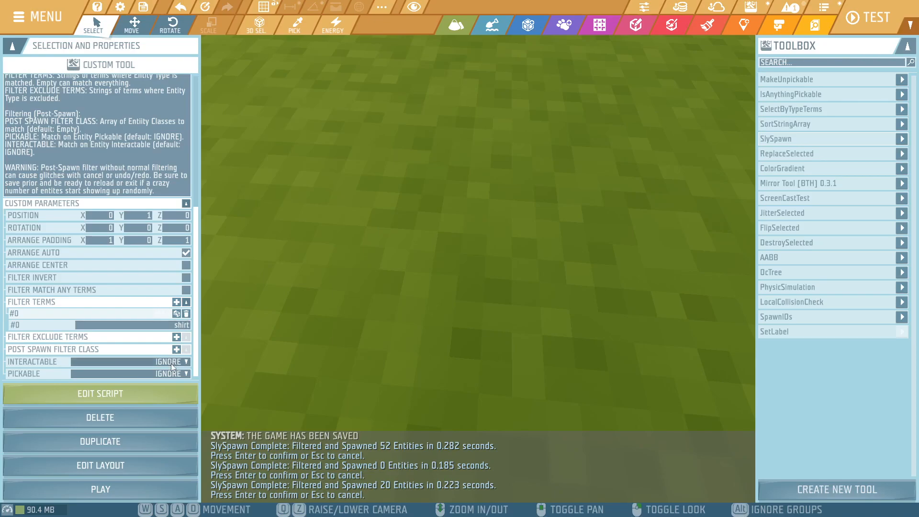
- Add Armors as a post-spawn filter class and run SlySpawn with it together with the shirt term
click(176, 350)
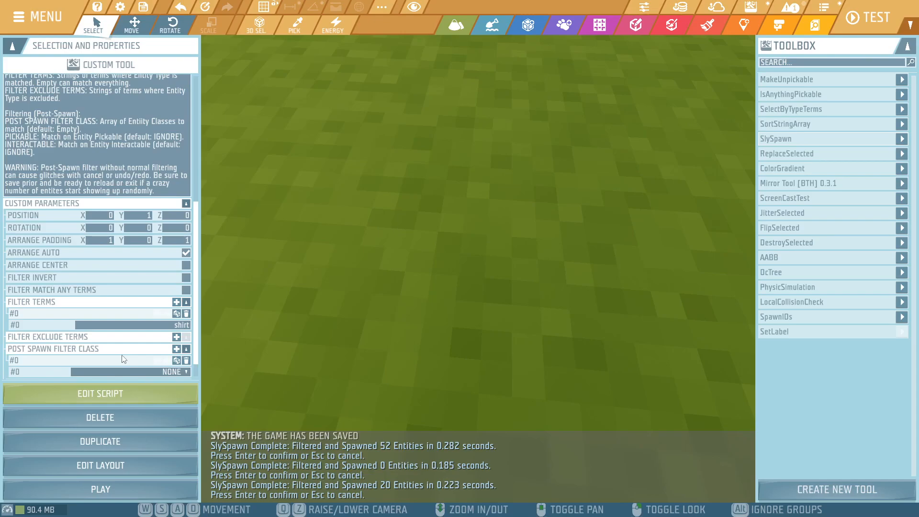
scroll(148, 350, down, 1)
click(149, 349)
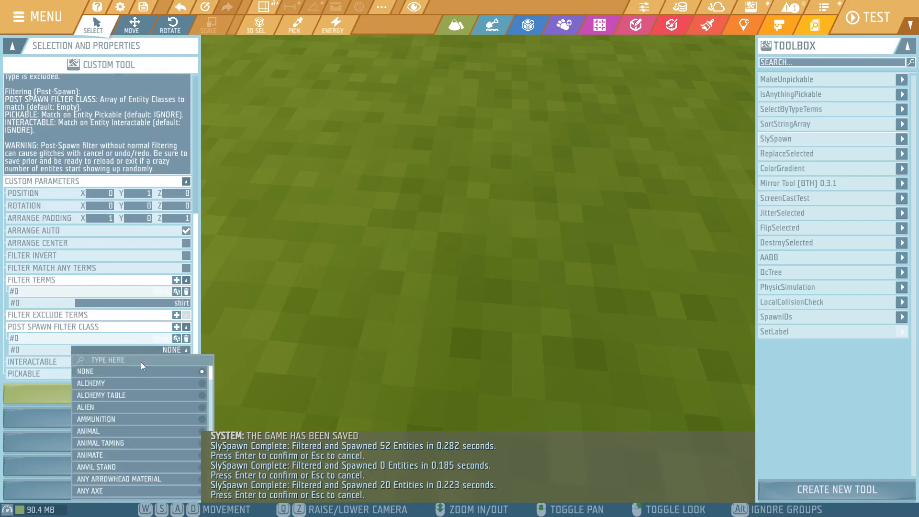
text(arm)
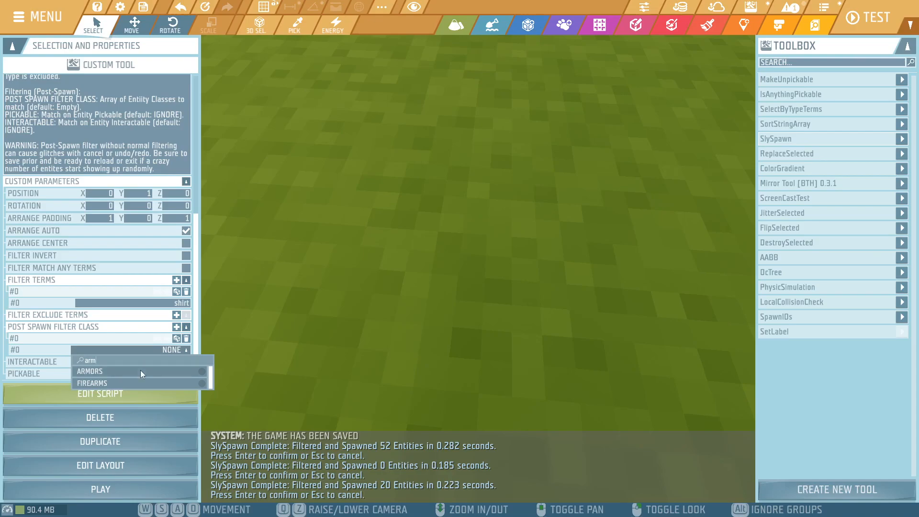
click(140, 371)
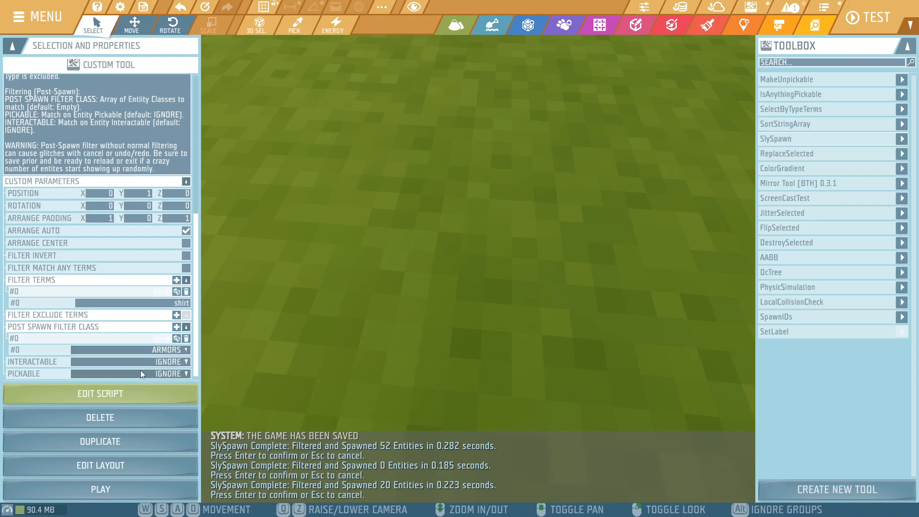
click(135, 483)
key(Return)
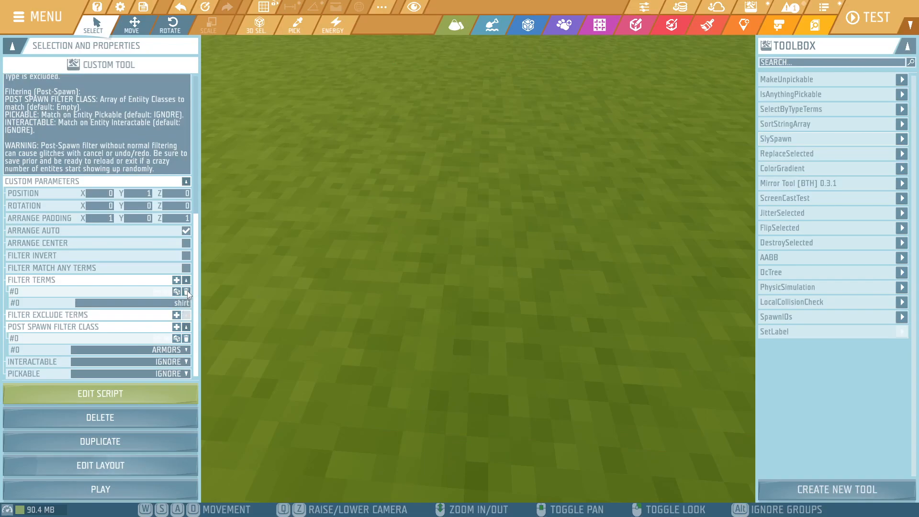
- Remove the shirt filter term and run SlySpawn on the Armors class alone, inspecting the spawned items up close
click(187, 291)
click(150, 492)
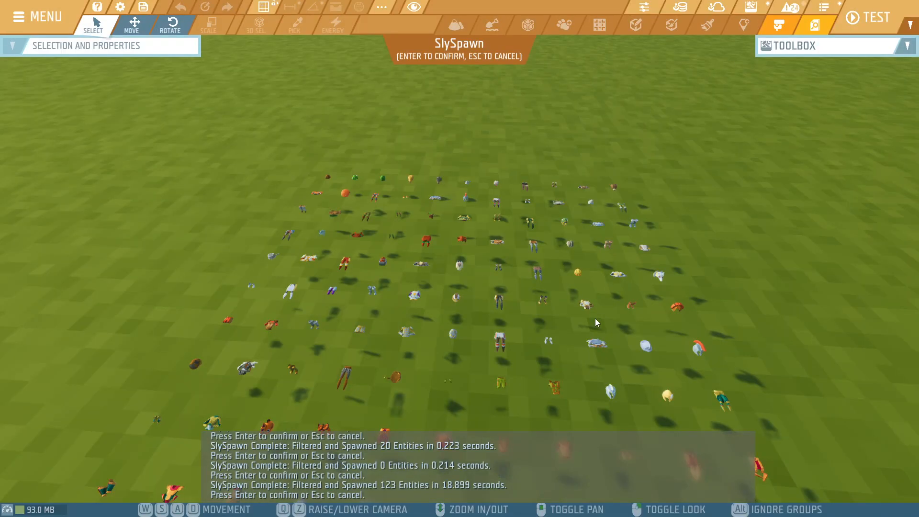
right_drag(563, 234, 544, 355)
key(w)
key(d)
key(d)
key(w)
key(q)
key(w)
key(q)
key(w)
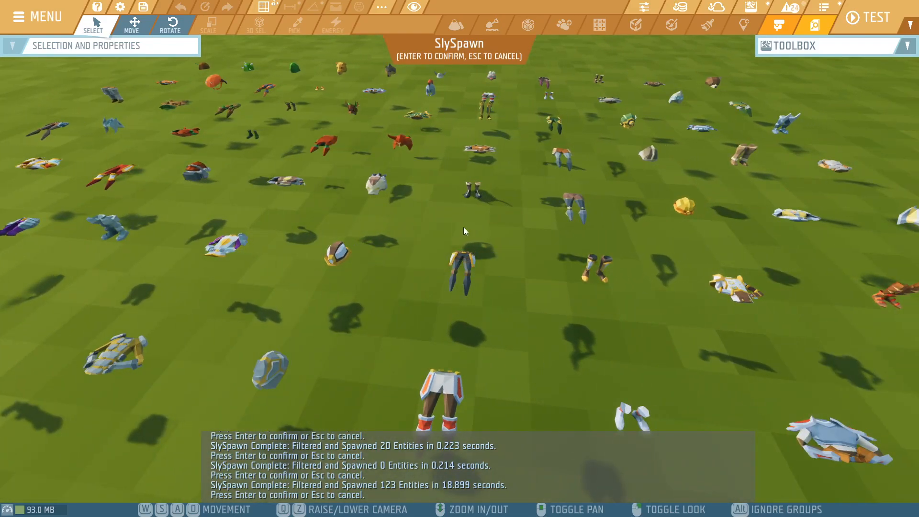
key(Return)
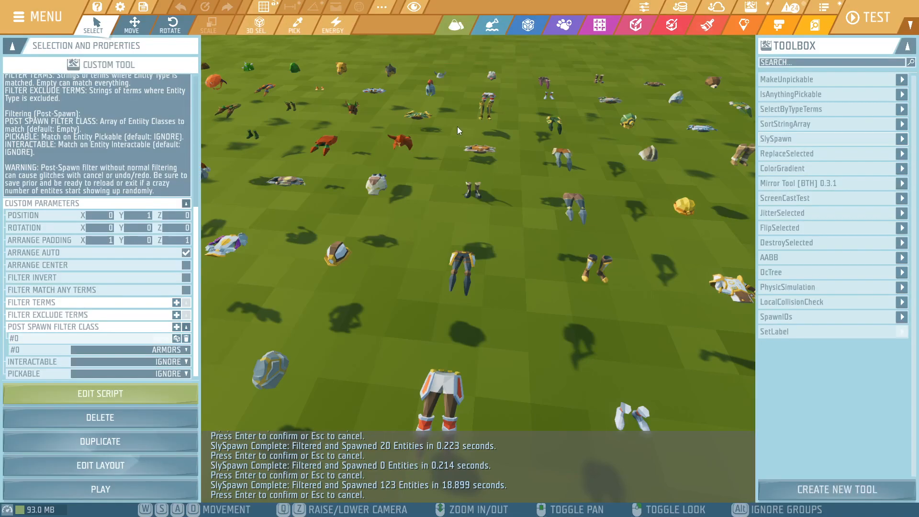
- Add the filter term pants alongside the Armors class and run SlySpawn to preview the matching entities
click(176, 303)
click(179, 326)
text(pants)
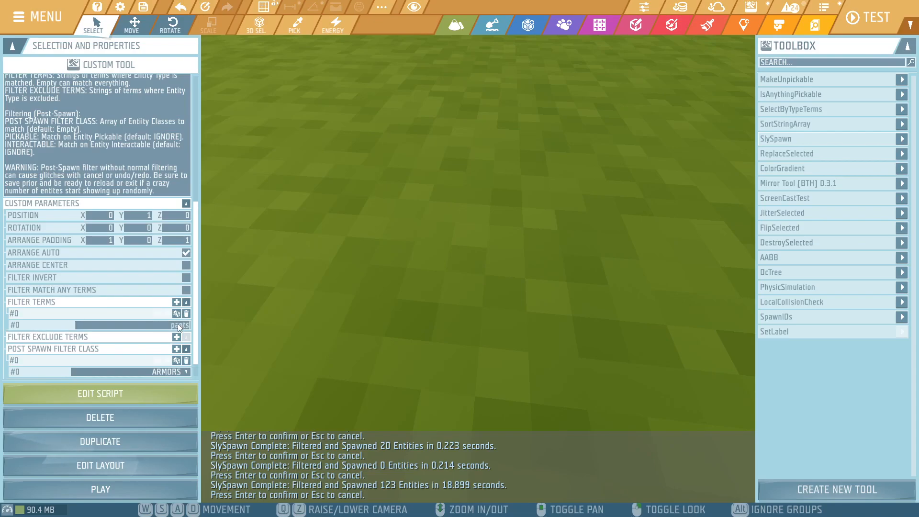
click(62, 480)
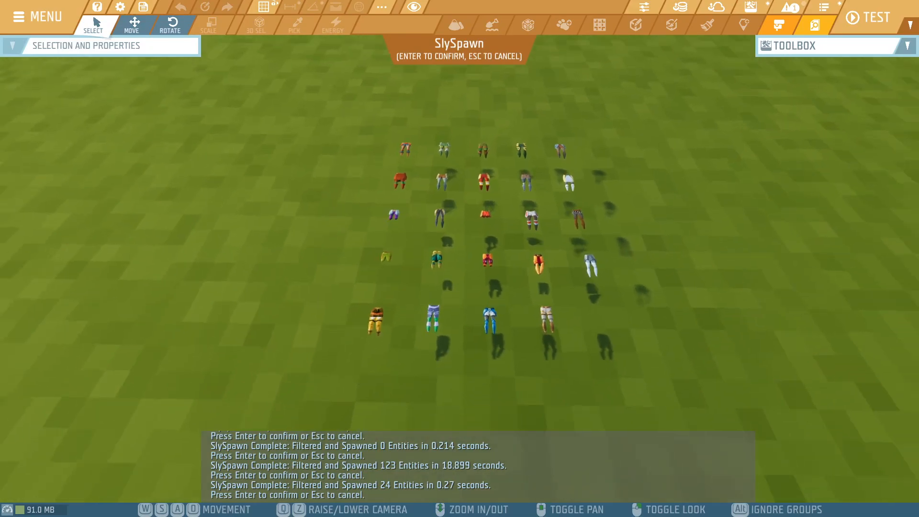
key(Escape)
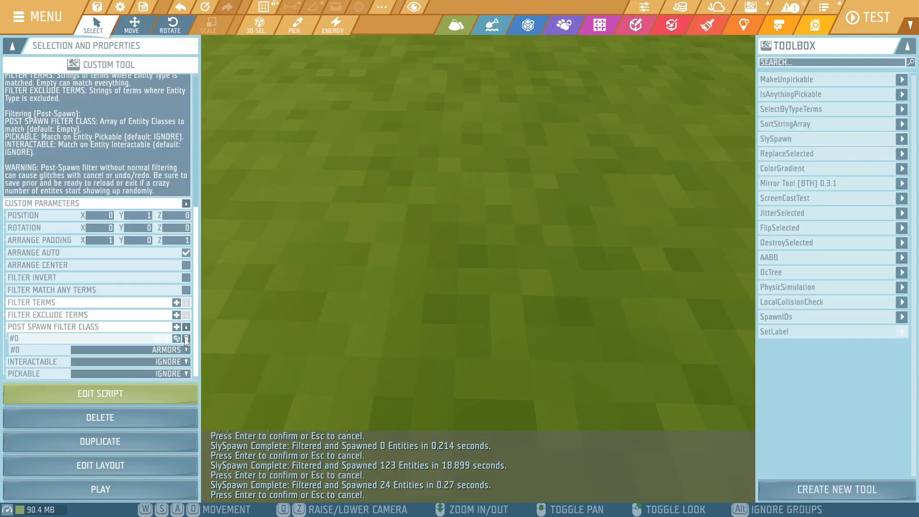
- Clear the pants filter term and the Armors post-spawn filter class
click(187, 339)
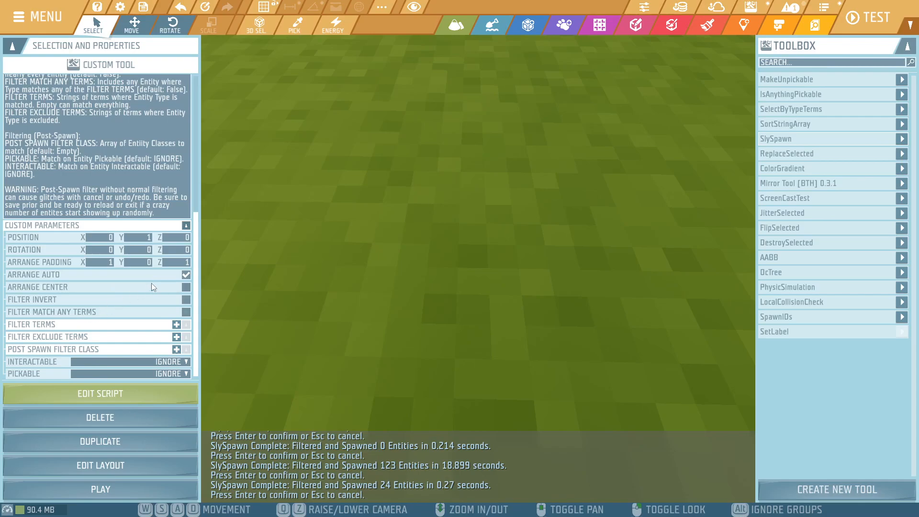
click(177, 325)
click(177, 325)
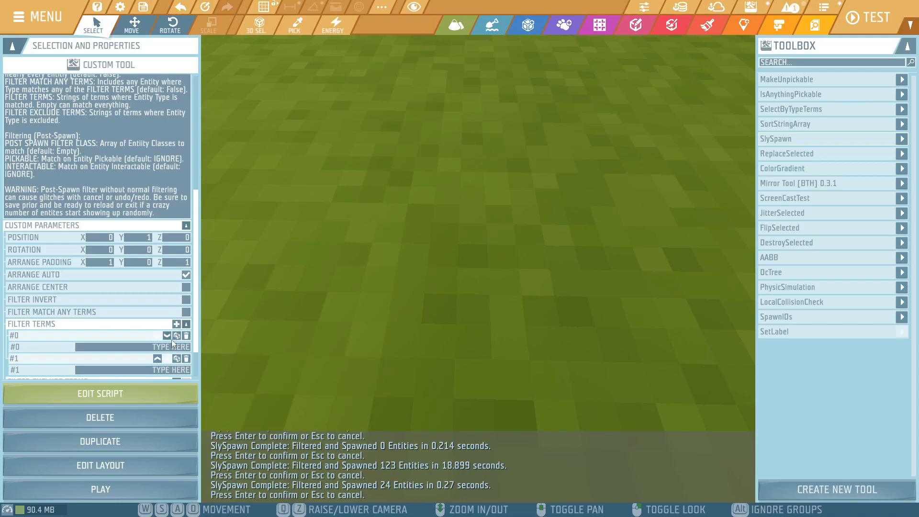
click(186, 336)
click(186, 336)
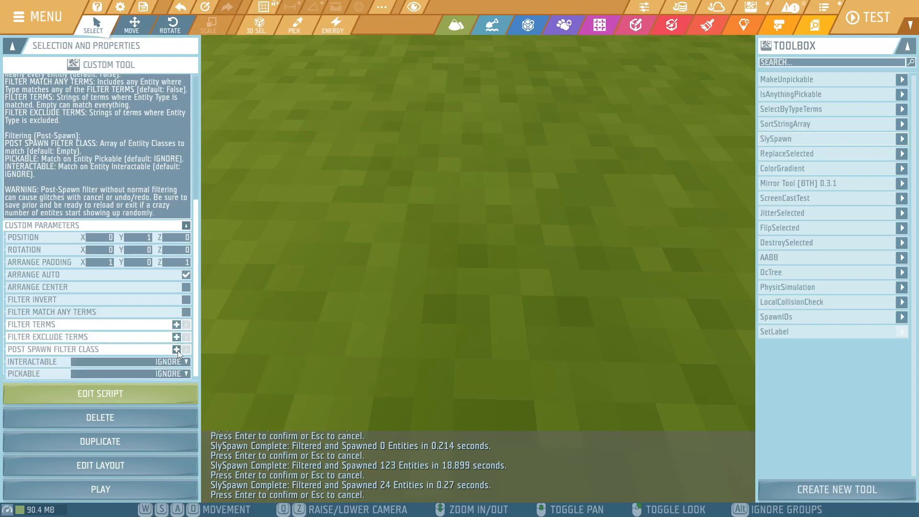
- Try Block as a post-spawn filter class and remove it again
click(178, 351)
click(176, 349)
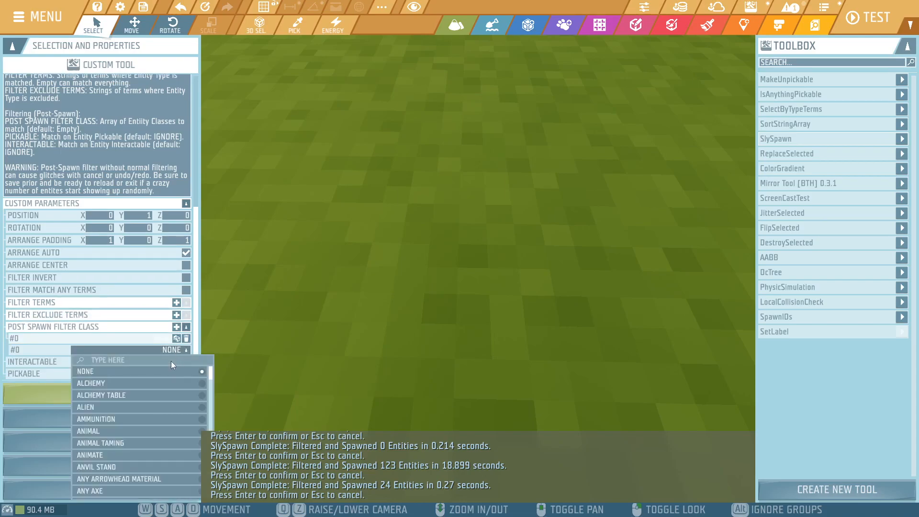
scroll(171, 361, up, 1)
text(block)
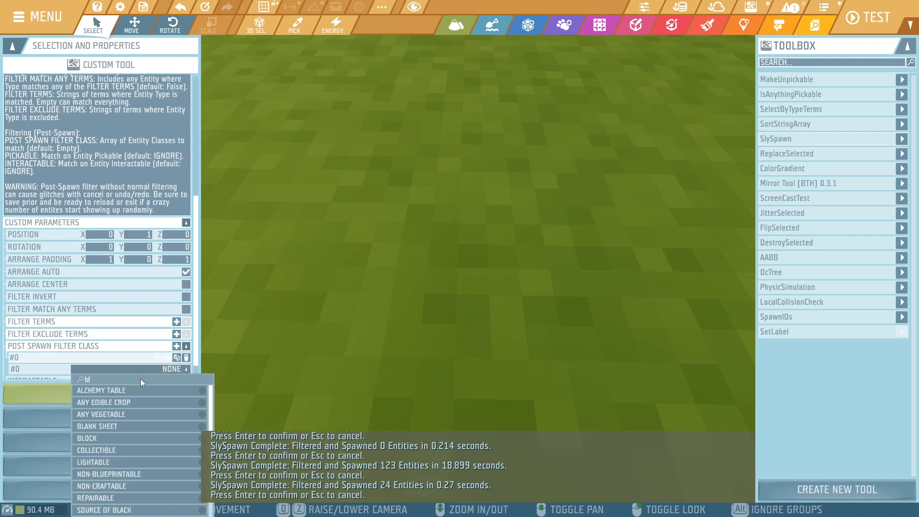
click(148, 391)
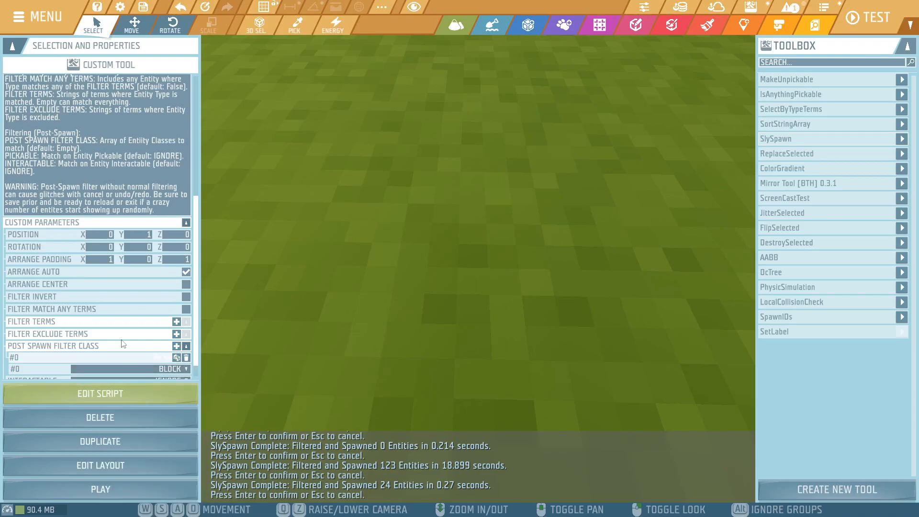
scroll(125, 330, down, 1)
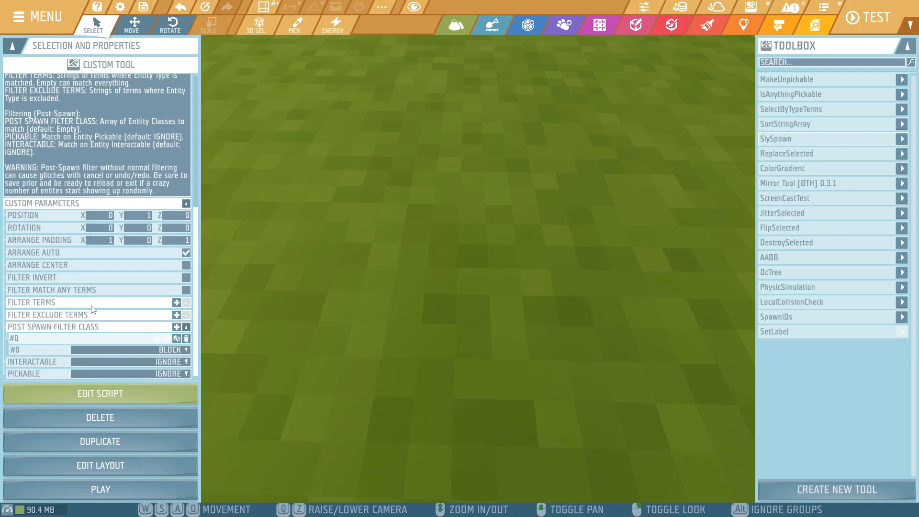
click(187, 338)
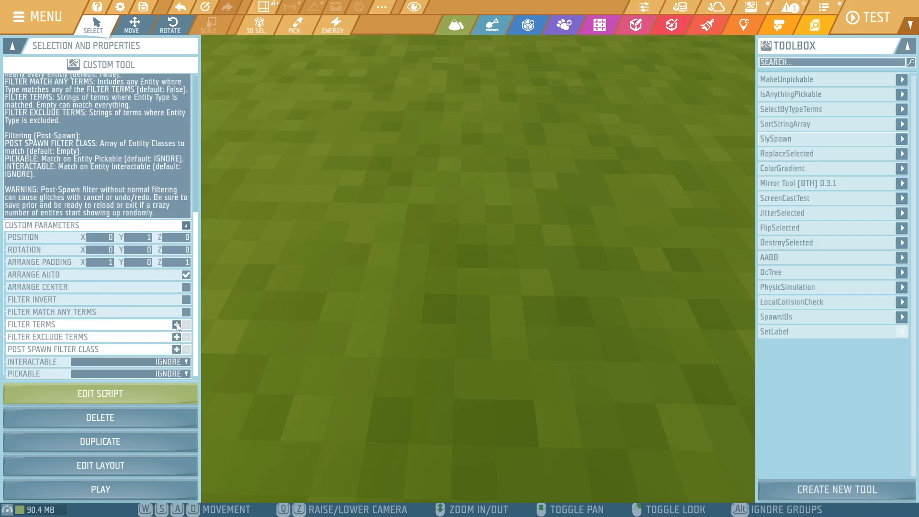
- Add the filter terms block and steel, run SlySpawn and look over the spawned steel blocks
click(176, 324)
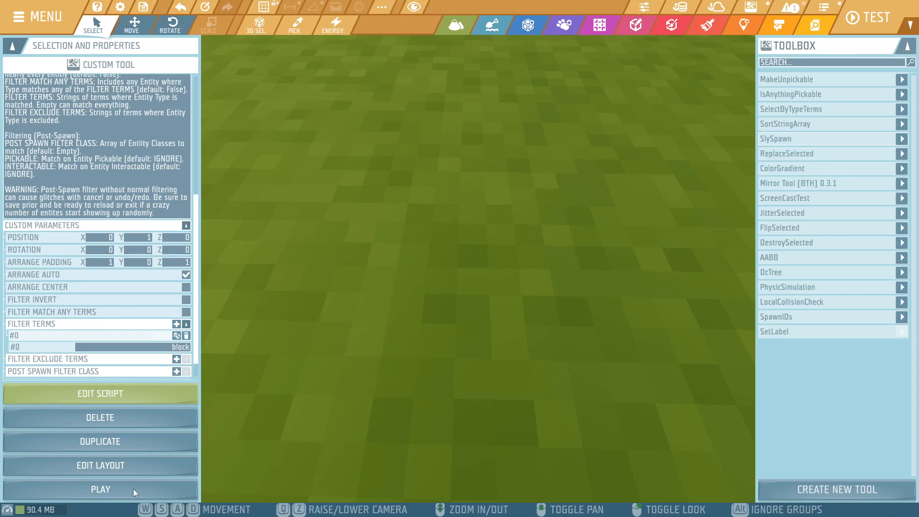
click(177, 324)
click(173, 371)
text(steel)
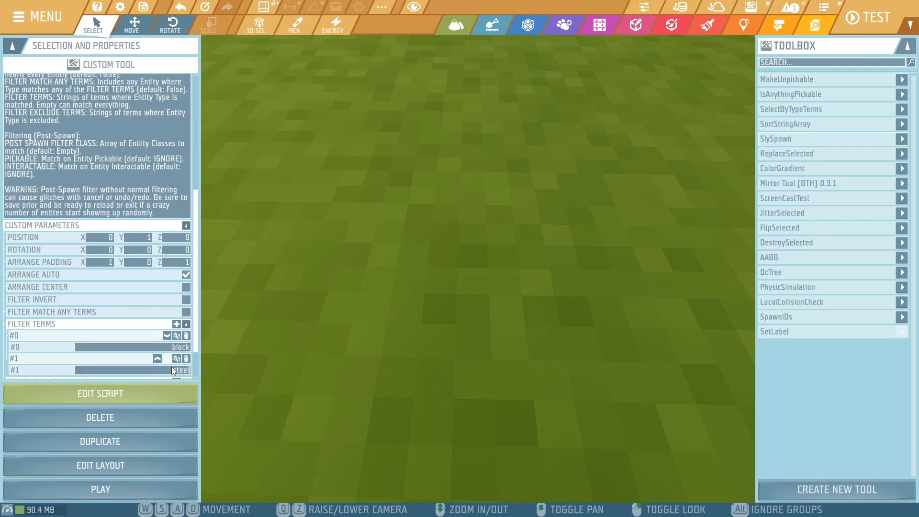
click(171, 485)
key(s)
right_drag(452, 297, 453, 363)
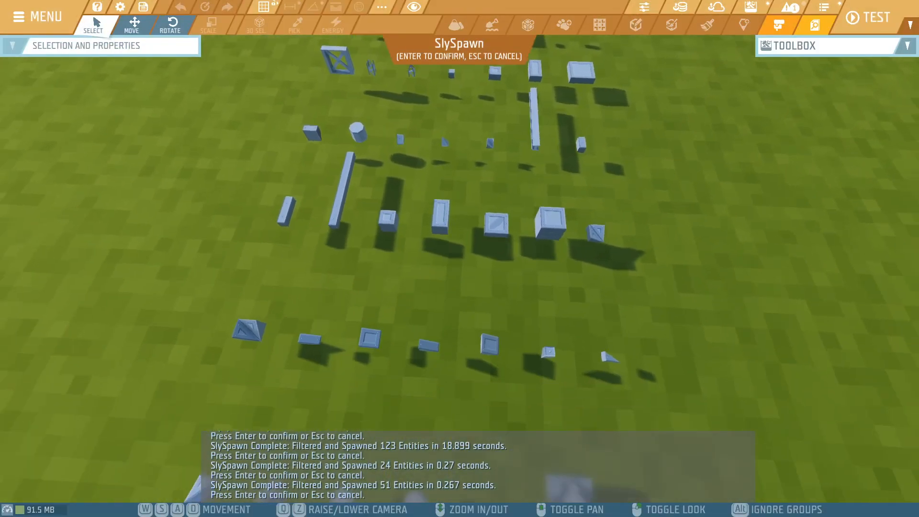
right_drag(462, 292, 475, 254)
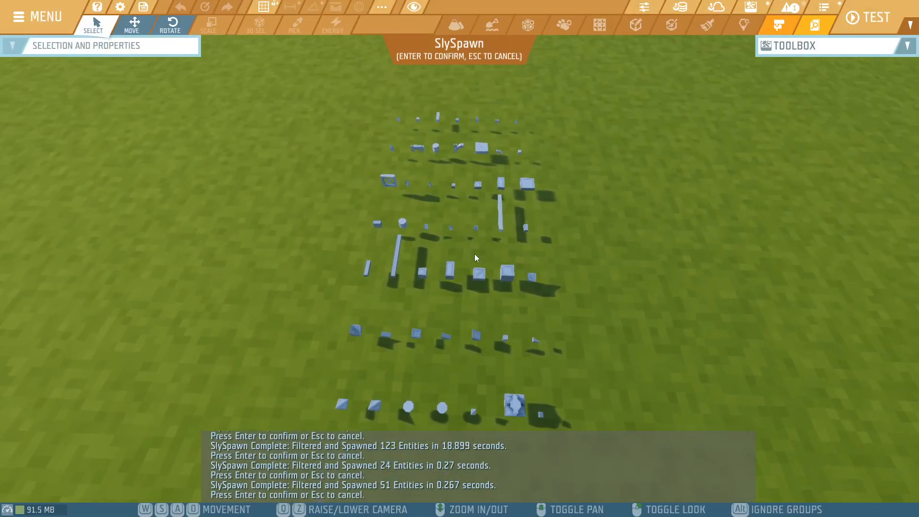
- Run SlySpawn on the block and steel terms with Arrange Auto turned off, look over the spawned layout and cancel it
key(Escape)
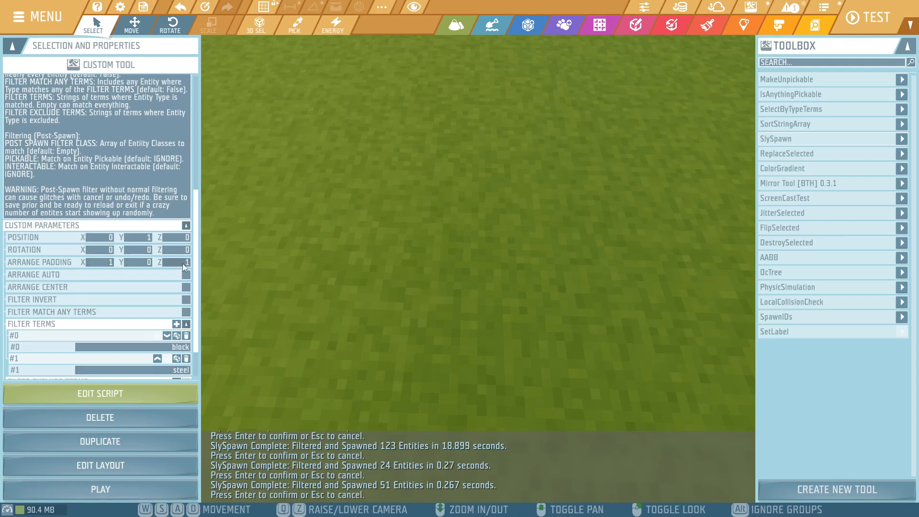
click(93, 490)
right_drag(462, 290, 481, 254)
key(w)
key(d)
key(a)
key(s)
key(d)
key(w)
key(s)
key(d)
key(w)
key(d)
key(s)
key(Escape)
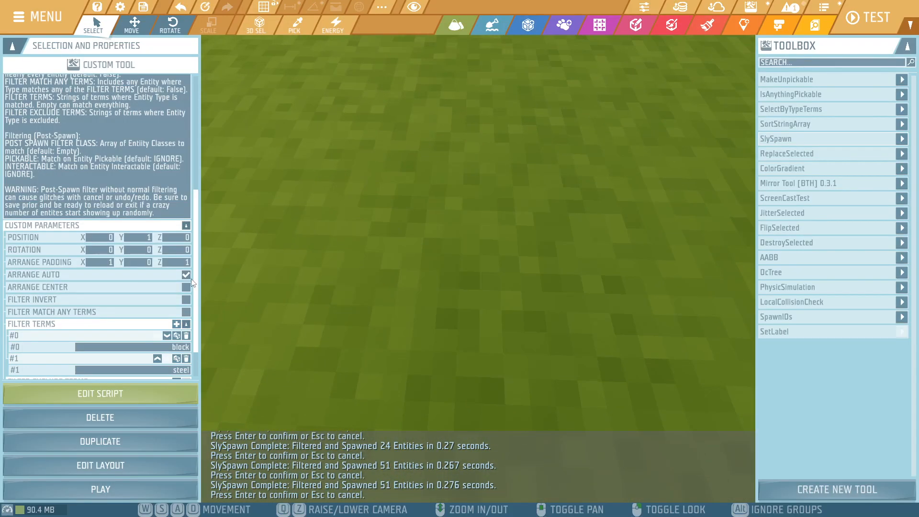
- Run SlySpawn with Arrange Auto turned on, examine how the steel blocks are arranged and cancel the spawn
click(143, 496)
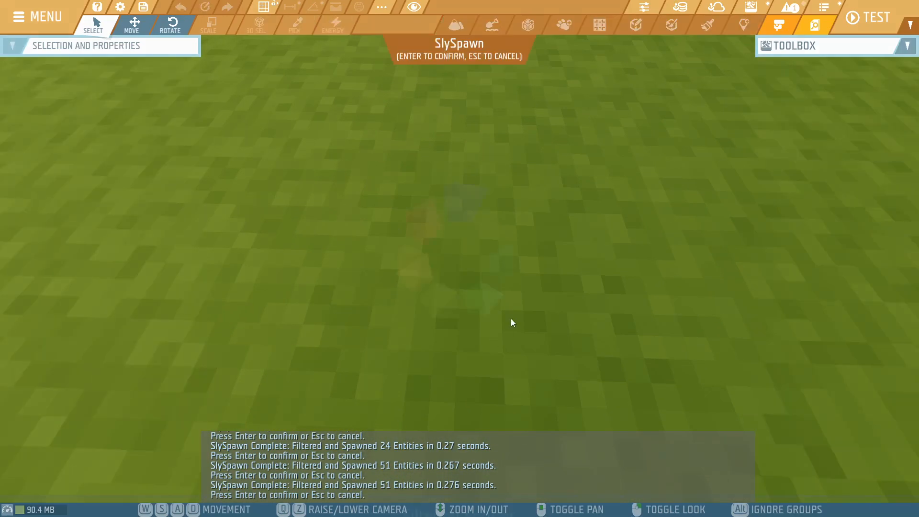
key(d)
right_drag(460, 258, 627, 280)
key(w)
key(s)
key(a)
key(s)
key(s)
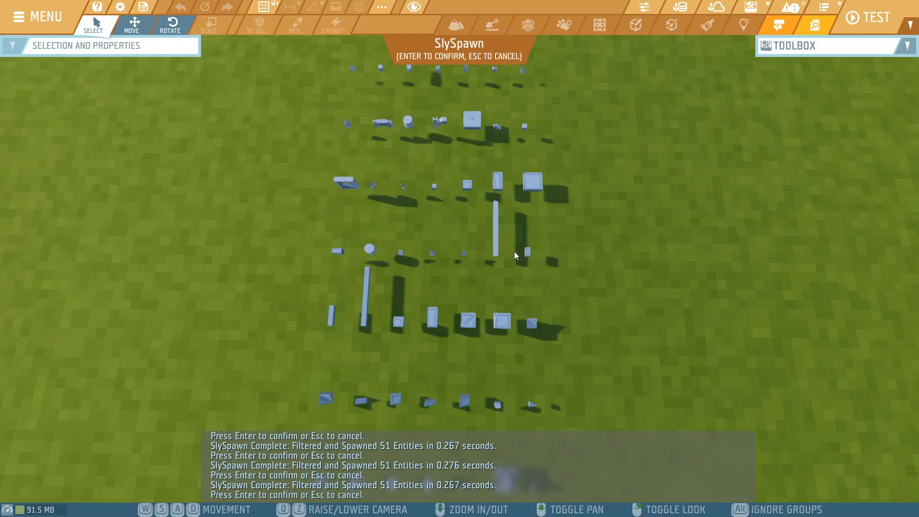
key(Escape)
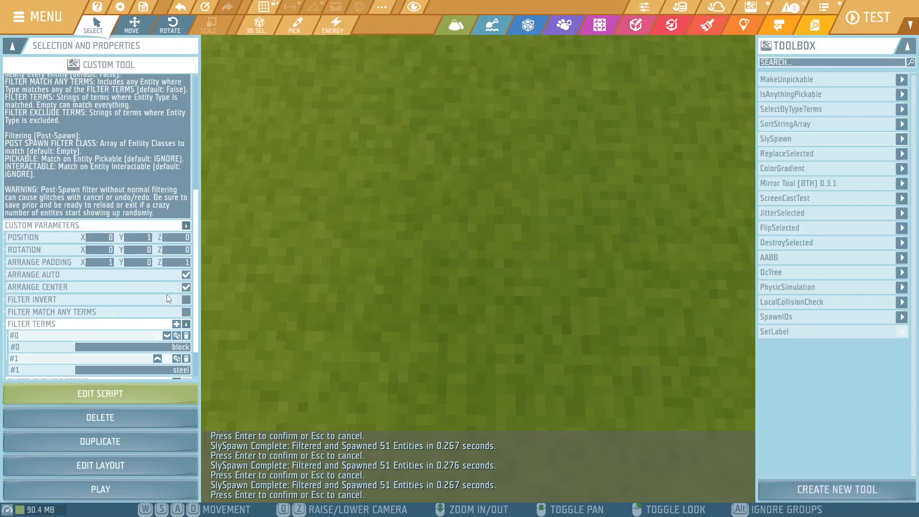
- Enable Arrange Center alongside Arrange Auto, run SlySpawn to preview the centred steel blocks and cancel the spawn
click(134, 487)
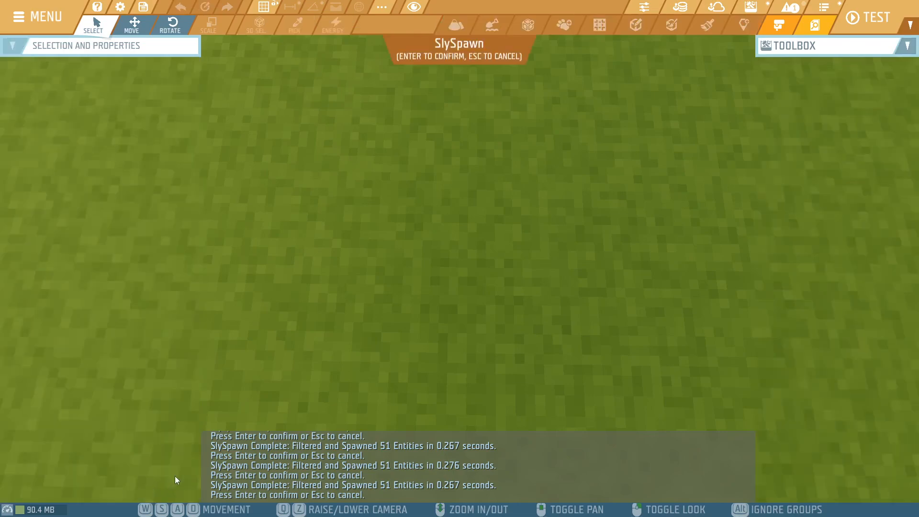
key(d)
right_drag(479, 262, 359, 234)
key(w)
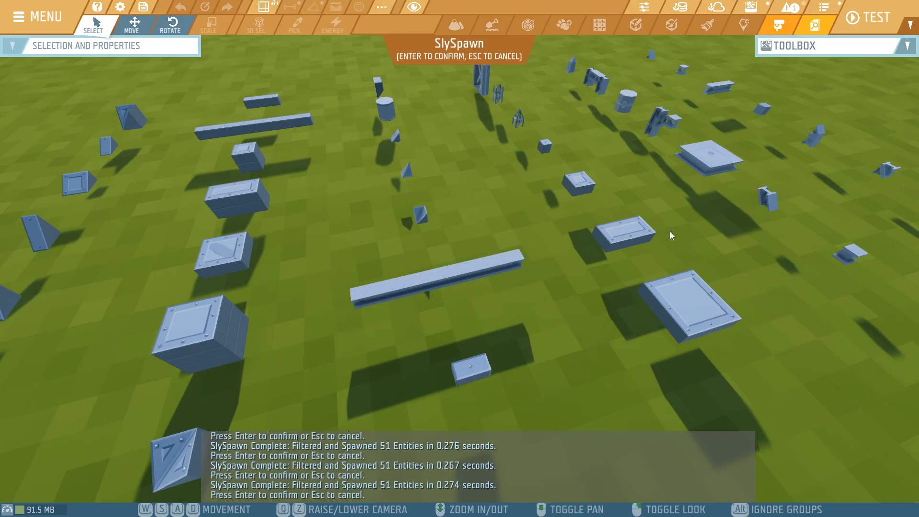
key(Escape)
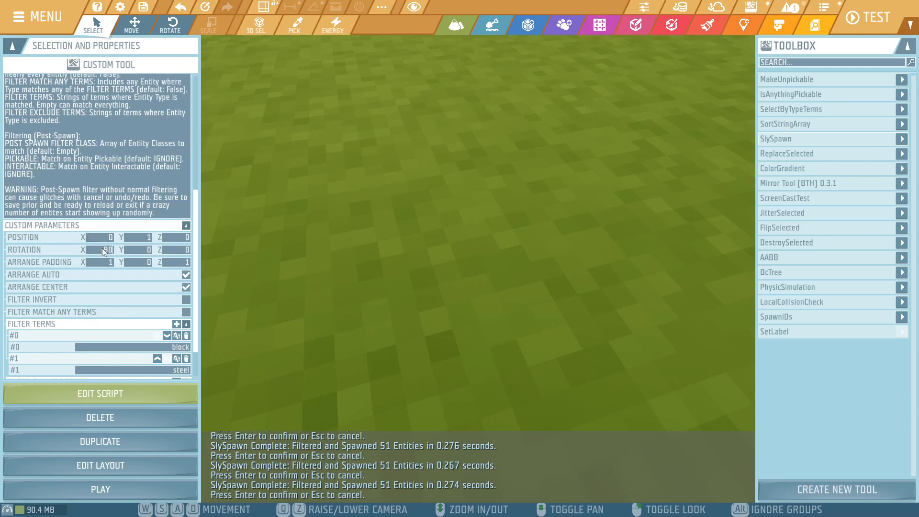
- Set the X rotation to -90, run SlySpawn, look over the rotated steel blocks and cancel the spawn
click(107, 488)
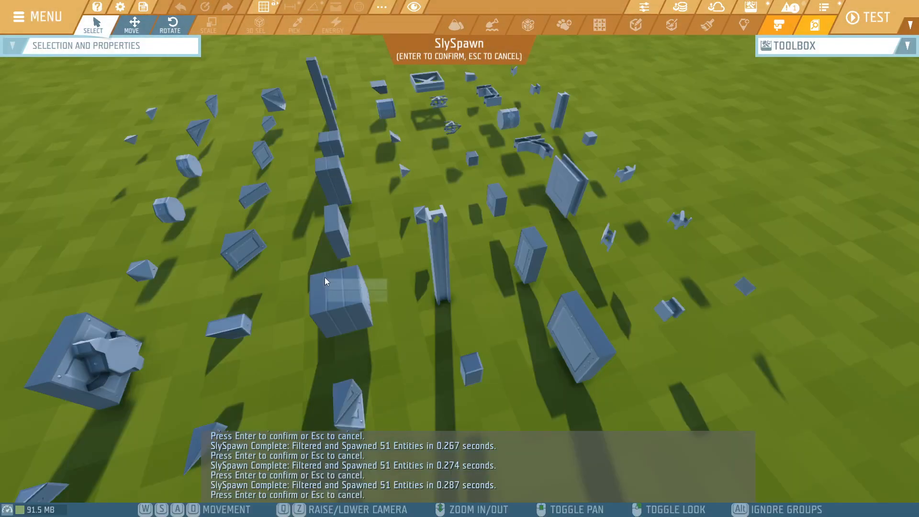
key(a)
right_drag(315, 200, 522, 235)
key(s)
key(w)
key(a)
key(d)
key(s)
key(s)
key(w)
key(d)
key(a)
key(d)
key(a)
key(d)
key(s)
key(a)
key(s)
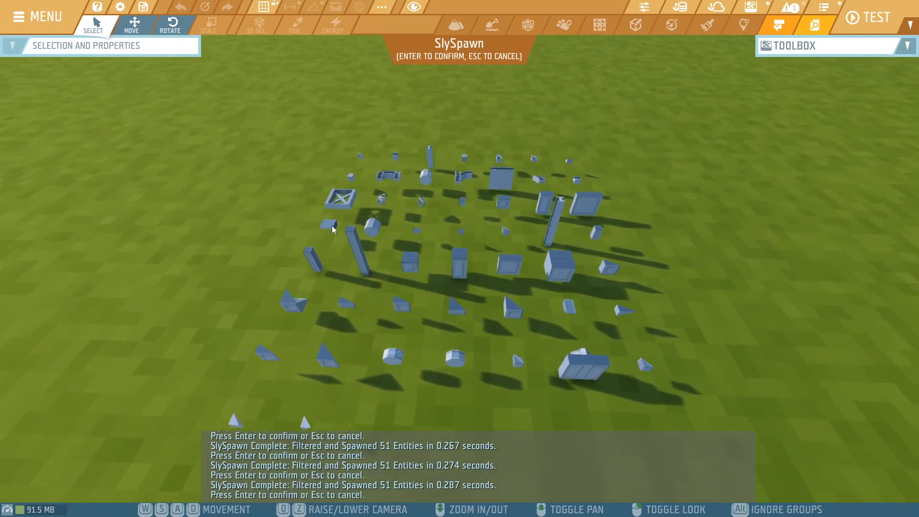
key(Escape)
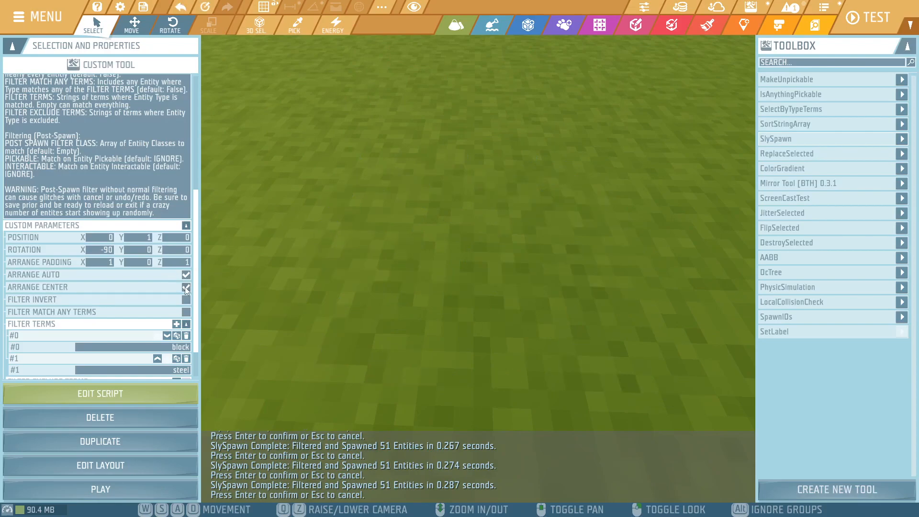
- Turn off Arrange Center, enable Filter Match Any Terms and run SlySpawn to preview entities matching block or steel
scroll(157, 296, down, 2)
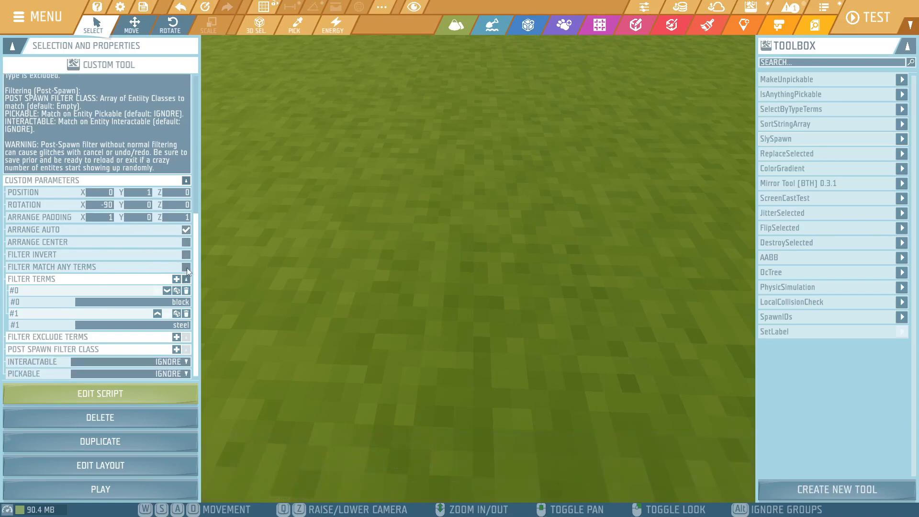
click(187, 267)
click(139, 493)
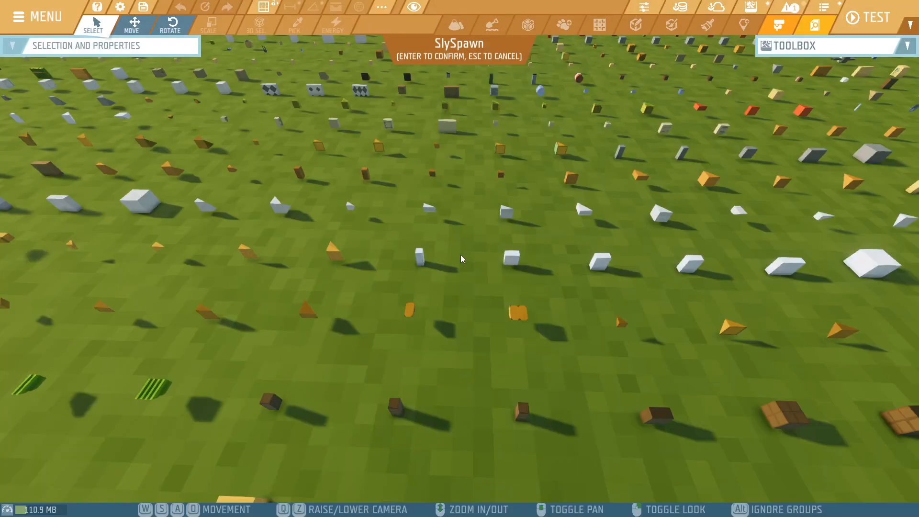
right_drag(461, 255, 347, 177)
key(w)
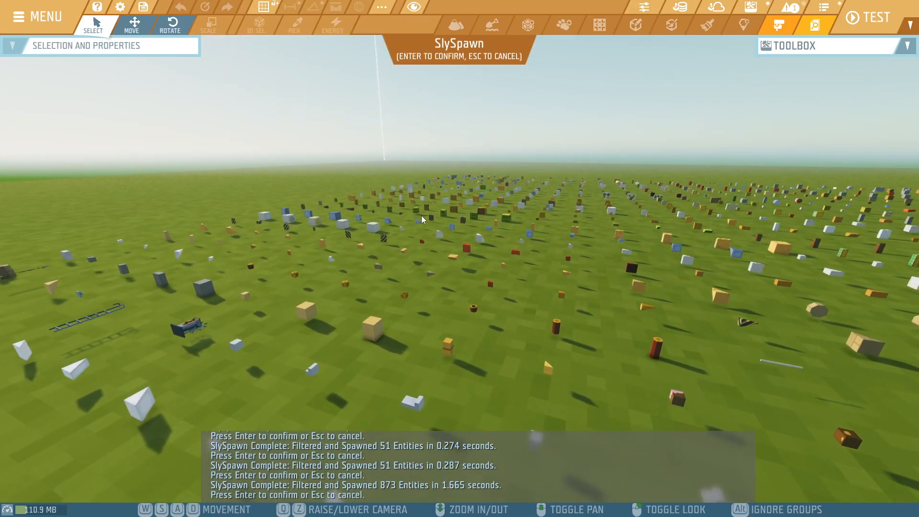
key(Escape)
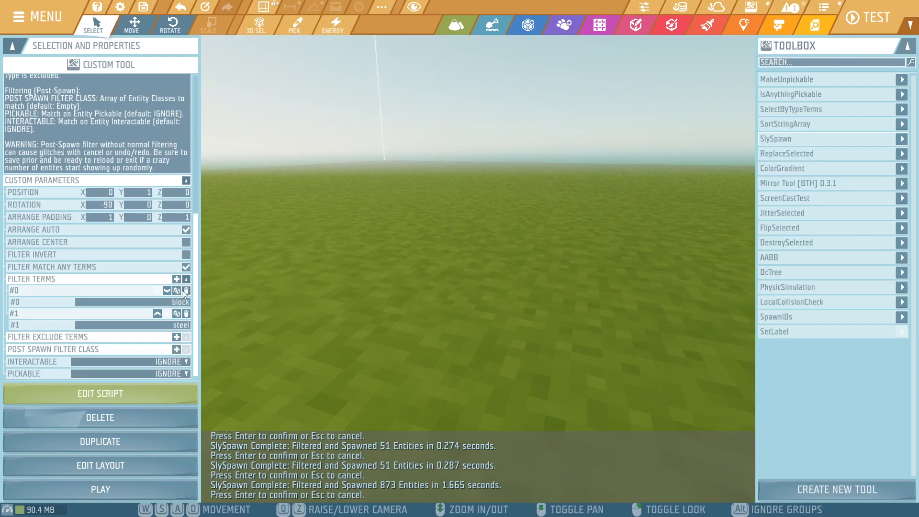
- Remove the filter terms block and steel and turn off Filter Match Any Terms
click(187, 291)
click(184, 313)
click(186, 312)
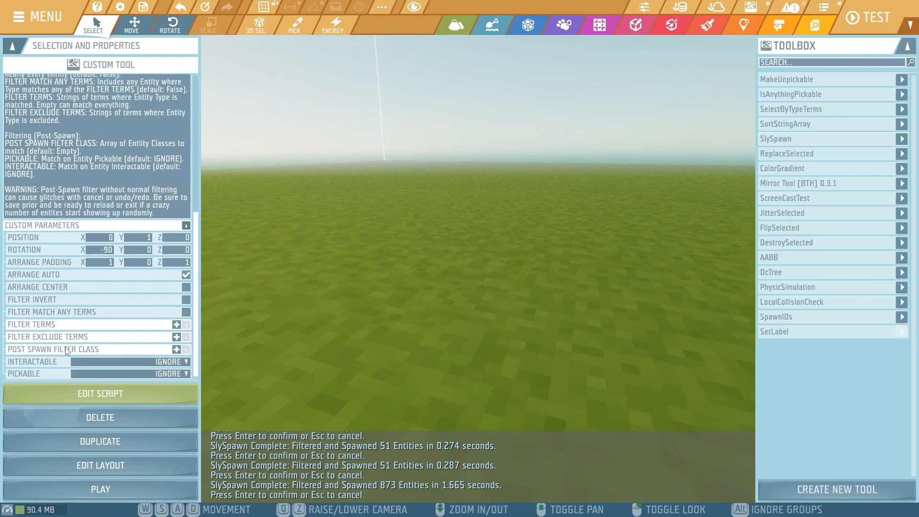
- Set the Pickable filter to TRUE, run SlySpawn without filter terms and confirm the spawned entities
click(179, 372)
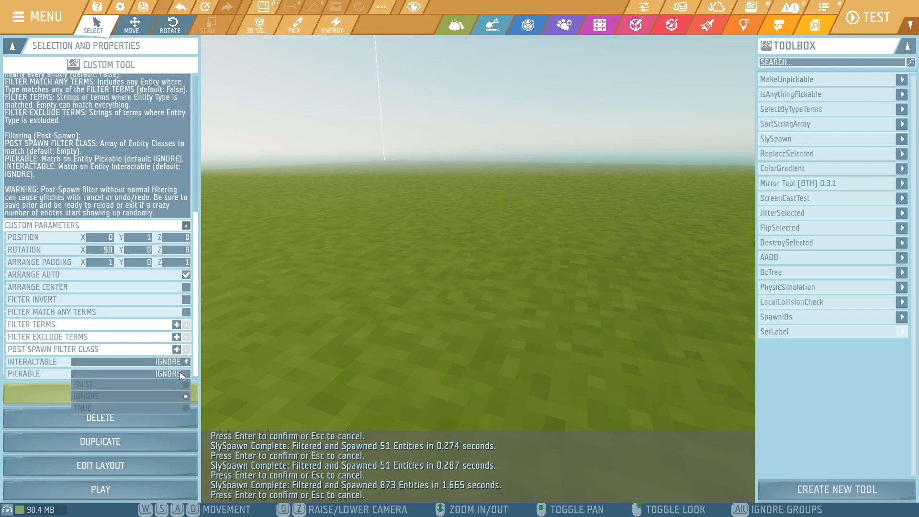
click(162, 408)
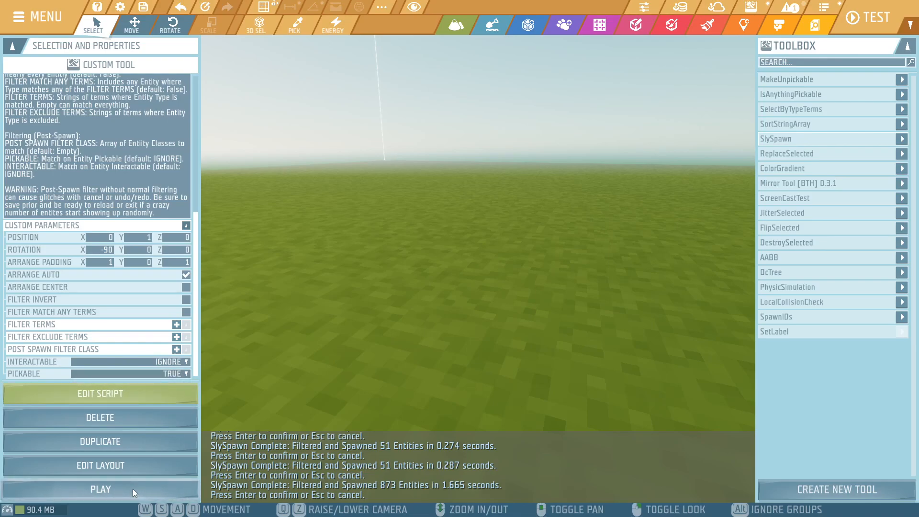
click(101, 489)
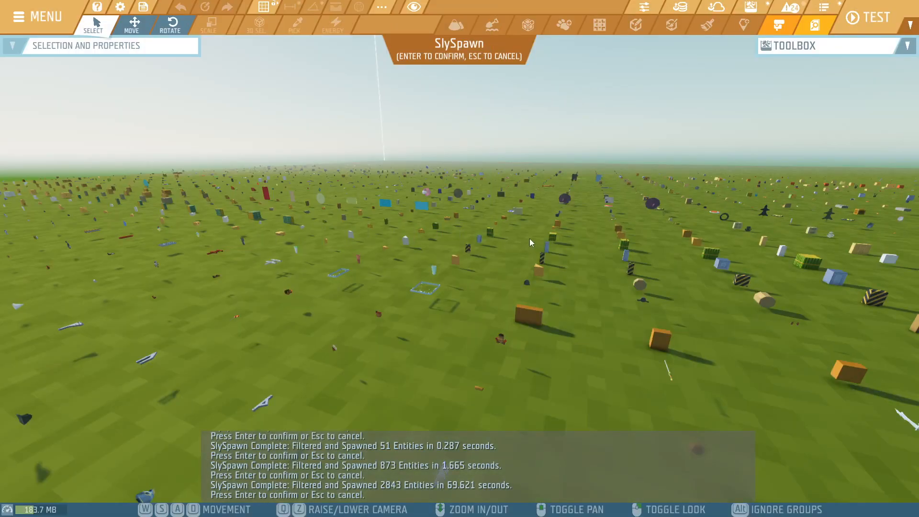
right_drag(530, 239, 542, 288)
key(s)
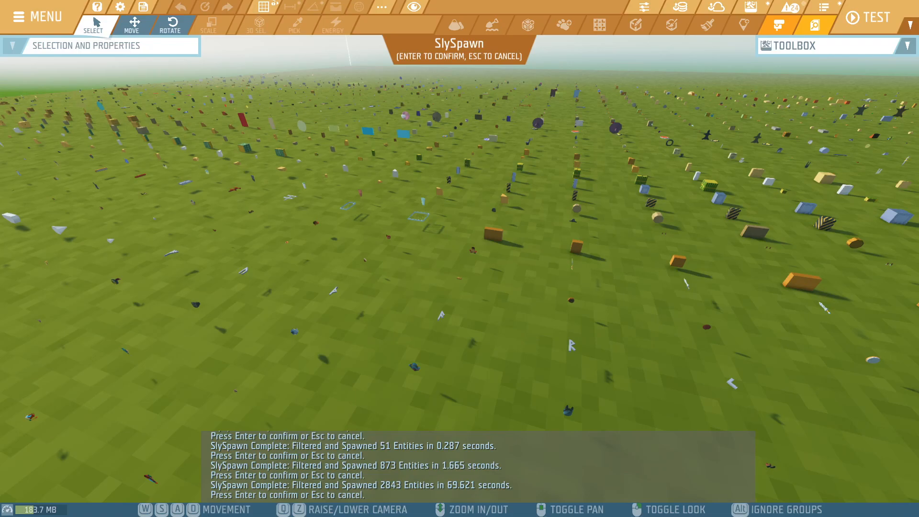
mouse_move(542, 288)
right_down()
mouse_move(429, 276)
mouse_move(556, 294)
right_up()
key(w)
key(a)
key(s)
key(s)
right_drag(478, 243, 611, 172)
key(w)
key(Return)
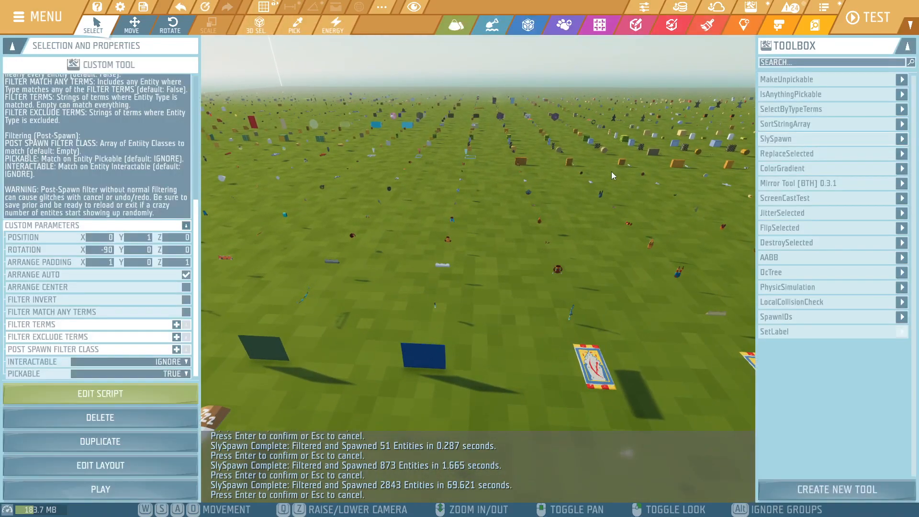
- Look around the confirmed pickable entities and undo the spawn
key(w)
right_drag(471, 228, 502, 320)
key(w)
key(q)
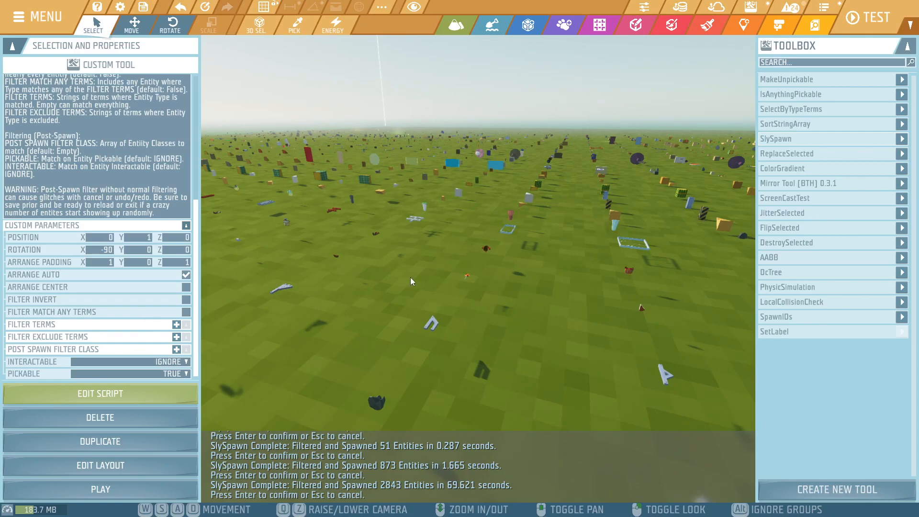
click(180, 6)
right_drag(444, 174, 493, 201)
click(45, 187)
drag(39, 190, 155, 217)
click(407, 214)
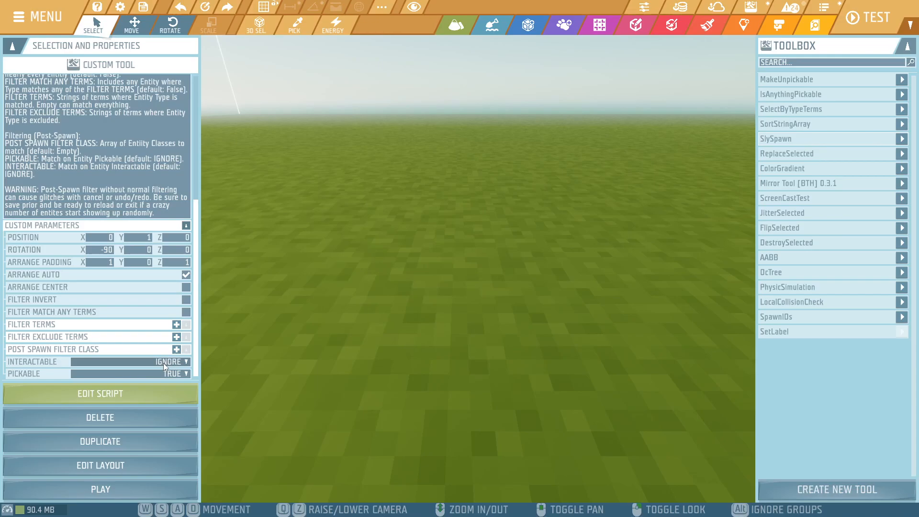
- Reset the Pickable filter to IGNORE and add ALIEN as a post-spawn filter class
click(180, 375)
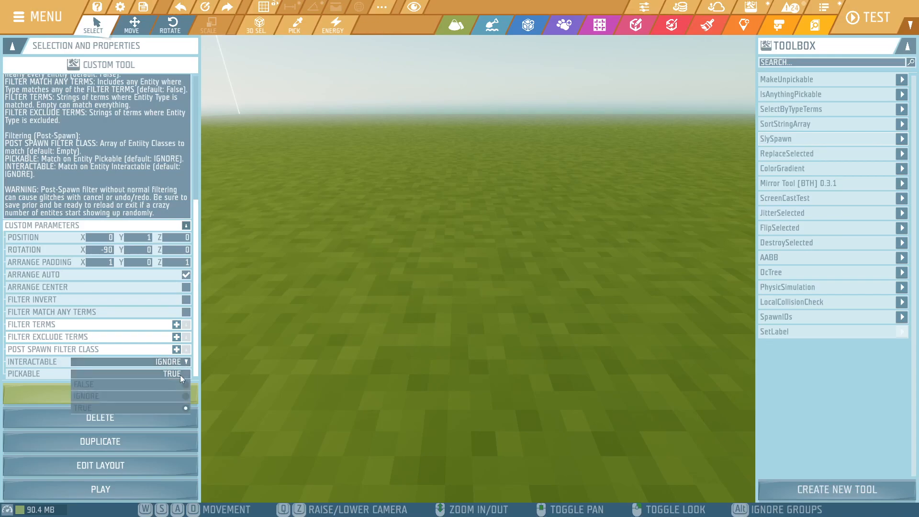
click(142, 398)
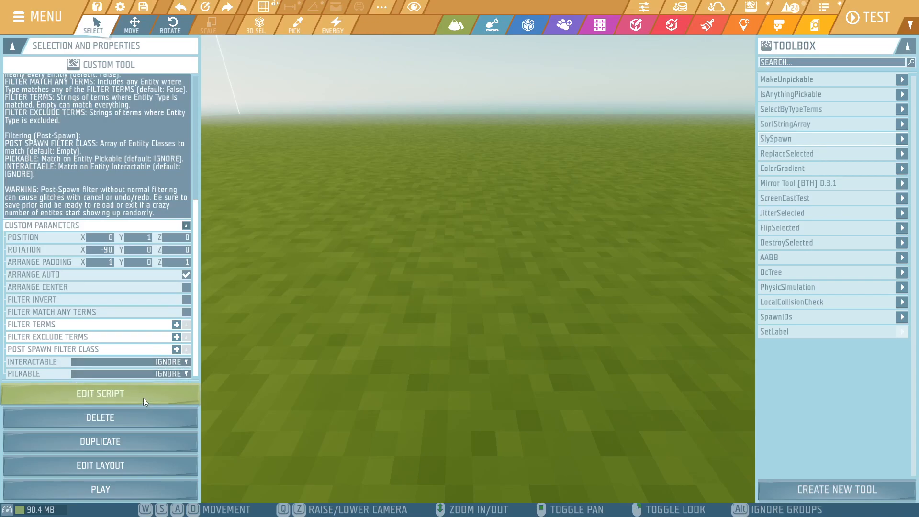
click(177, 350)
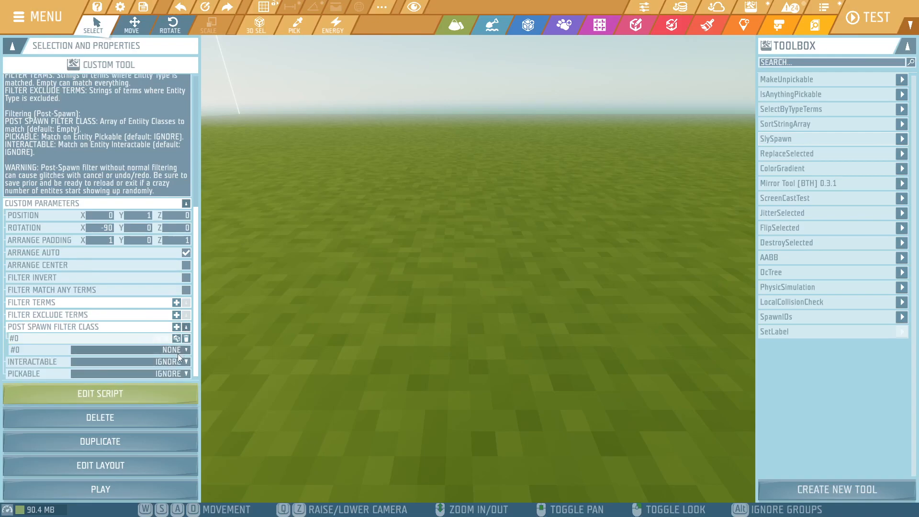
click(177, 353)
text(fish)
key(BackSpace)
key(BackSpace)
key(BackSpace)
key(BackSpace)
text(al)
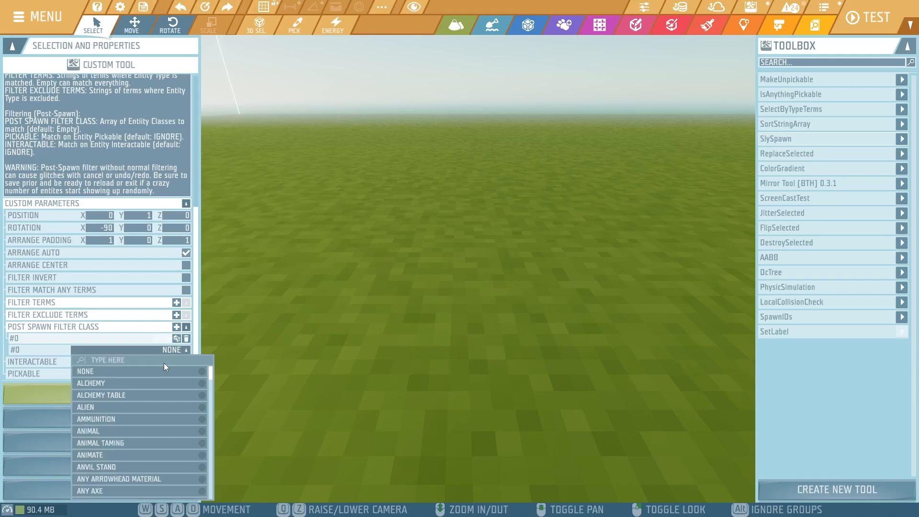
click(107, 396)
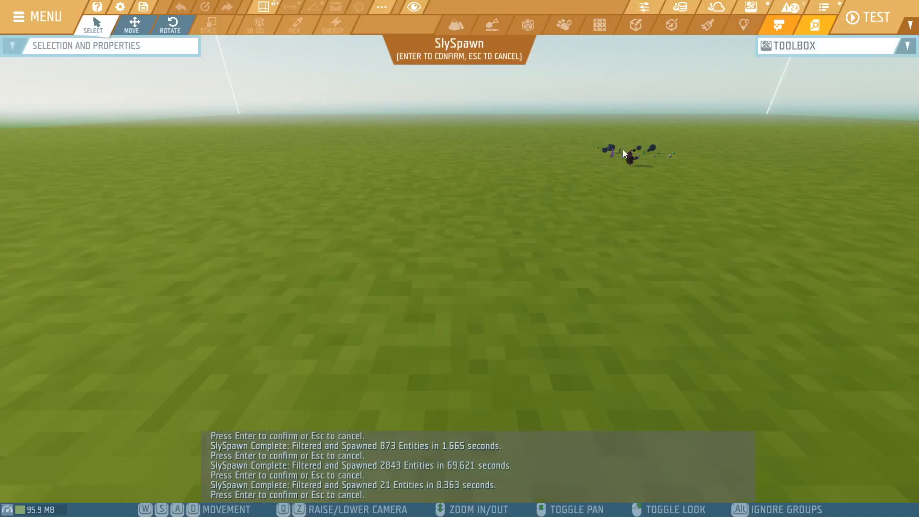
- Run SlySpawn with the ALIEN class, look over the spawned alien entities and cancel the spawn
right_drag(390, 271, 548, 182)
key(w)
right_drag(460, 259, 481, 402)
key(d)
mouse_move(482, 222)
right_down()
mouse_move(441, 218)
mouse_move(481, 223)
right_up()
key(w)
key(s)
key(Escape)
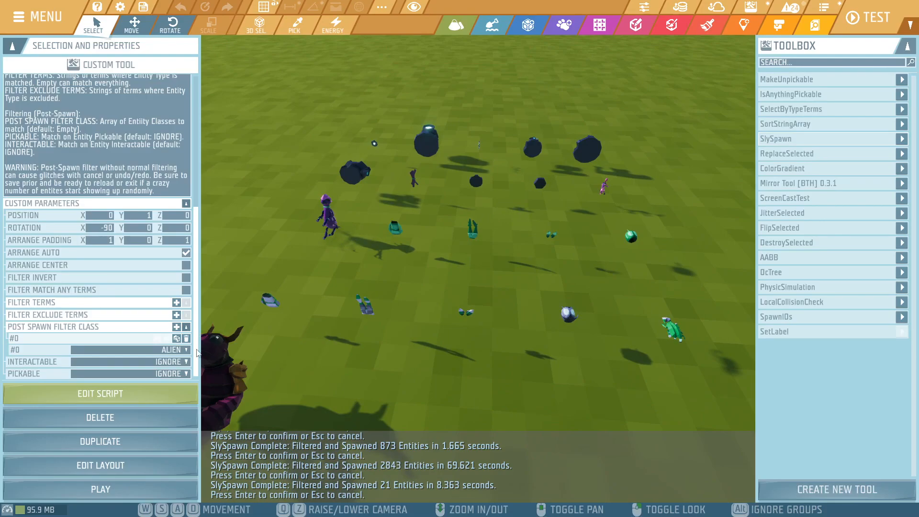
- Set the X rotation to 0, rerun SlySpawn and inspect the upright alien entities
click(111, 229)
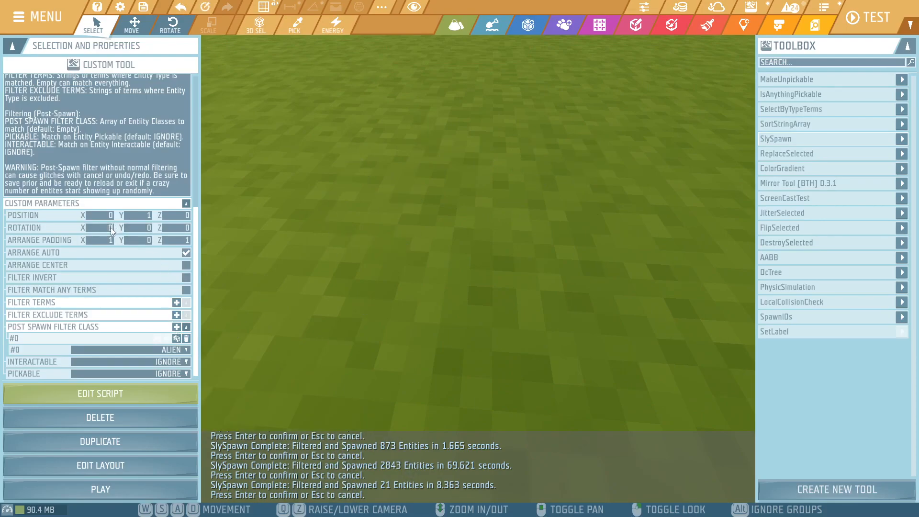
click(186, 484)
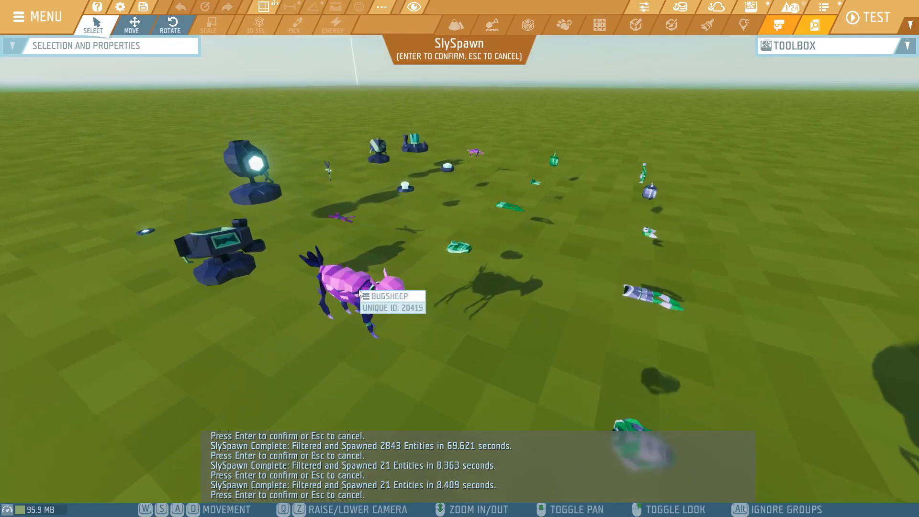
key(s)
right_drag(511, 236, 440, 261)
key(d)
key(w)
key(s)
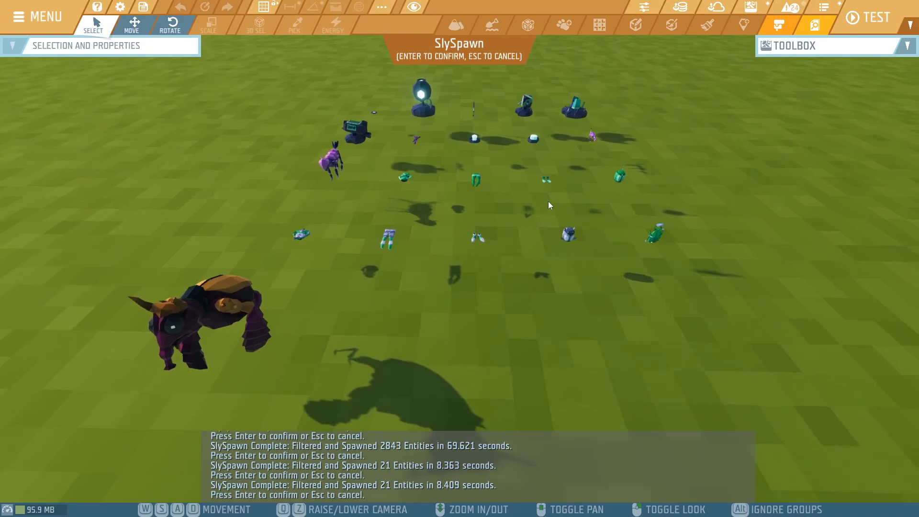
key(w)
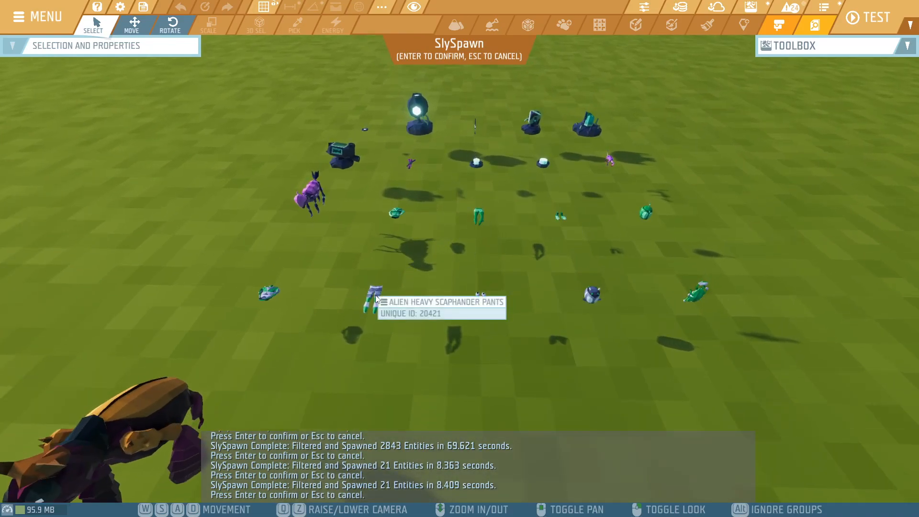
key(Return)
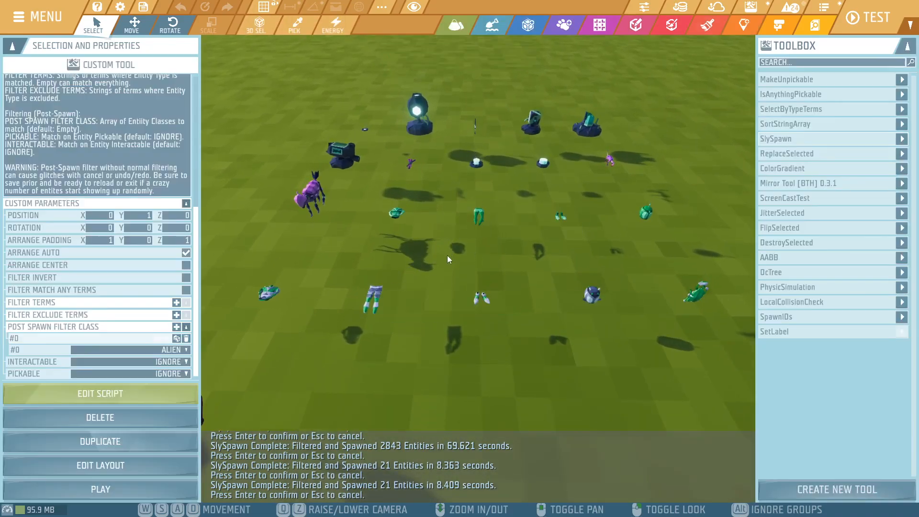
- Set the Pickable filter to TRUE and rerun SlySpawn for the ALIEN class
click(125, 373)
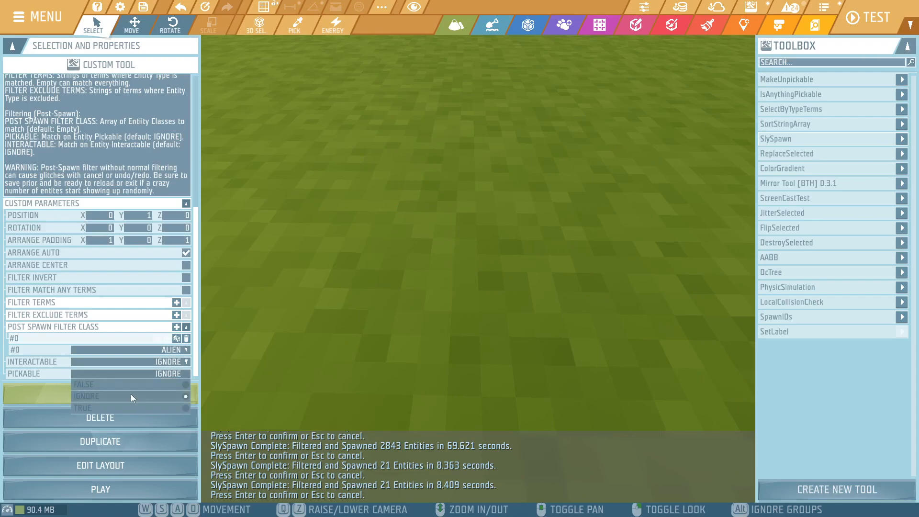
click(127, 406)
click(135, 485)
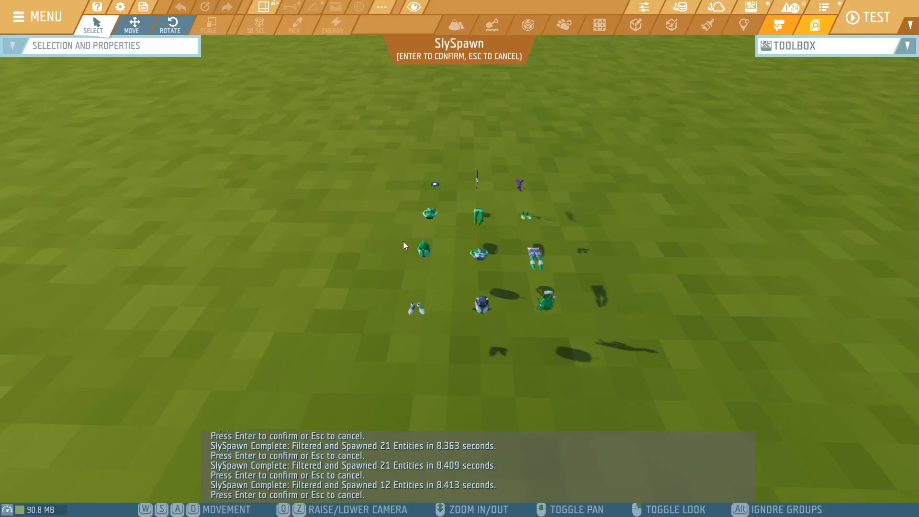
- Look over the spawned pickable alien entities and cancel the spawn
key(w)
right_drag(403, 241, 355, 251)
key(s)
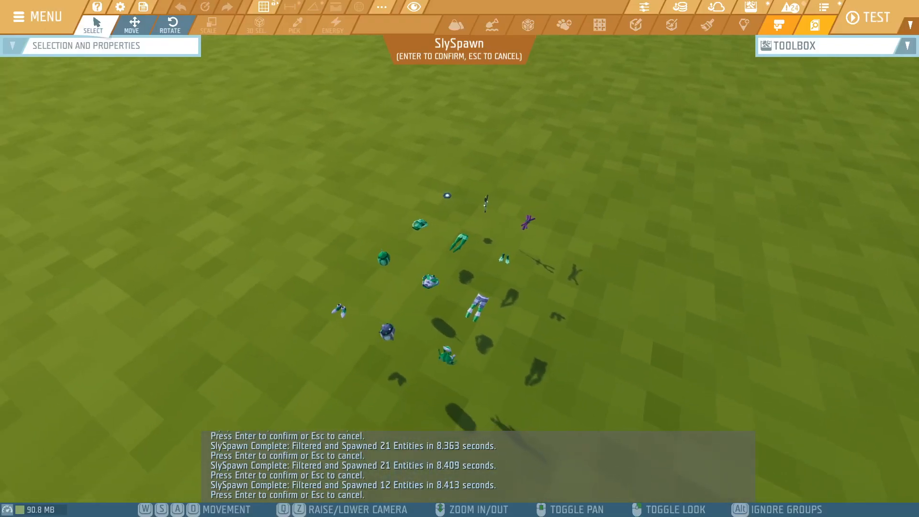
key(w)
right_drag(530, 188, 503, 182)
key(s)
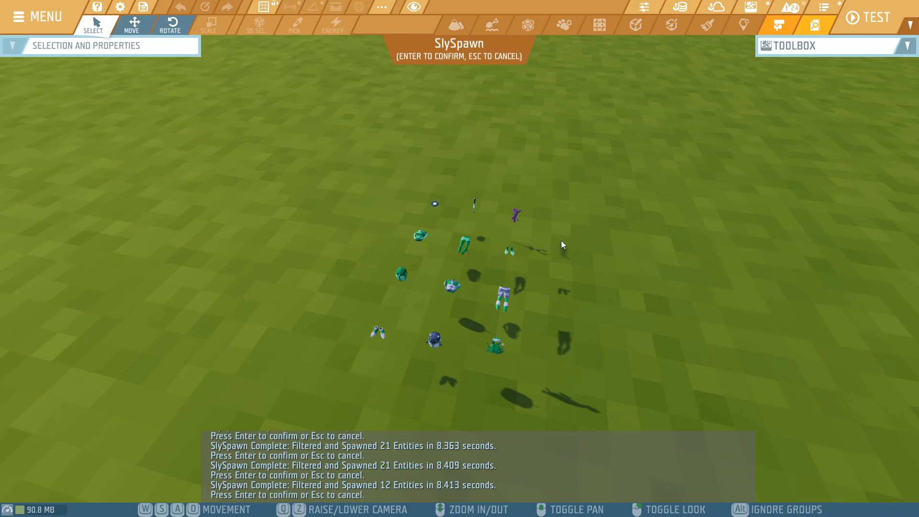
key(Return)
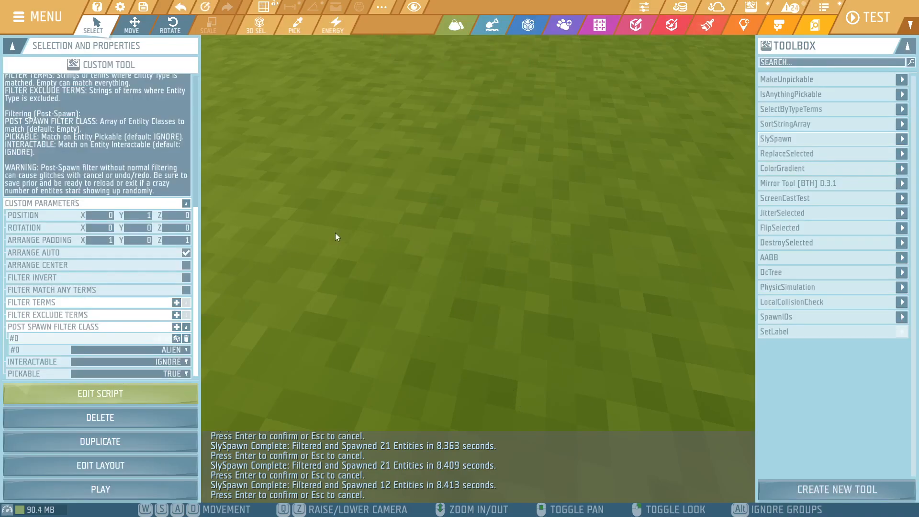
- Change the post-spawn filter class to ART and reset the Pickable filter to IGNORE
click(151, 349)
click(145, 360)
text(art)
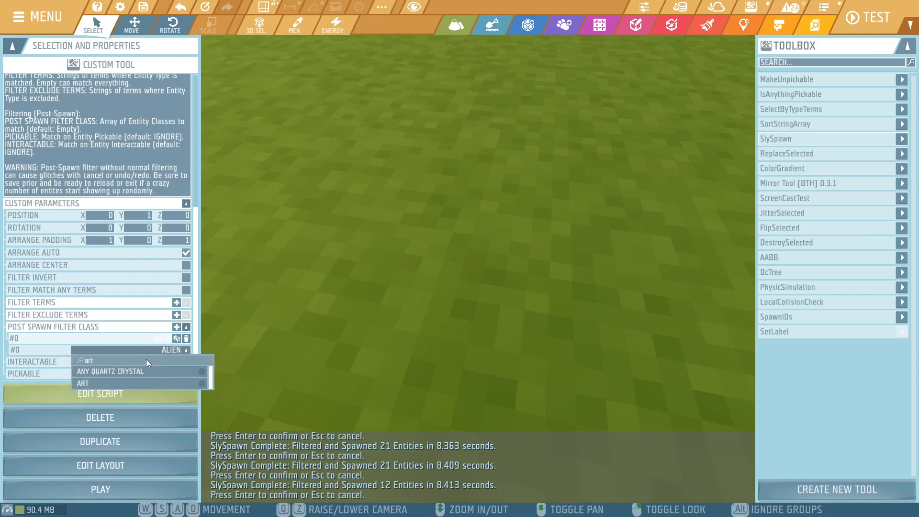
click(128, 383)
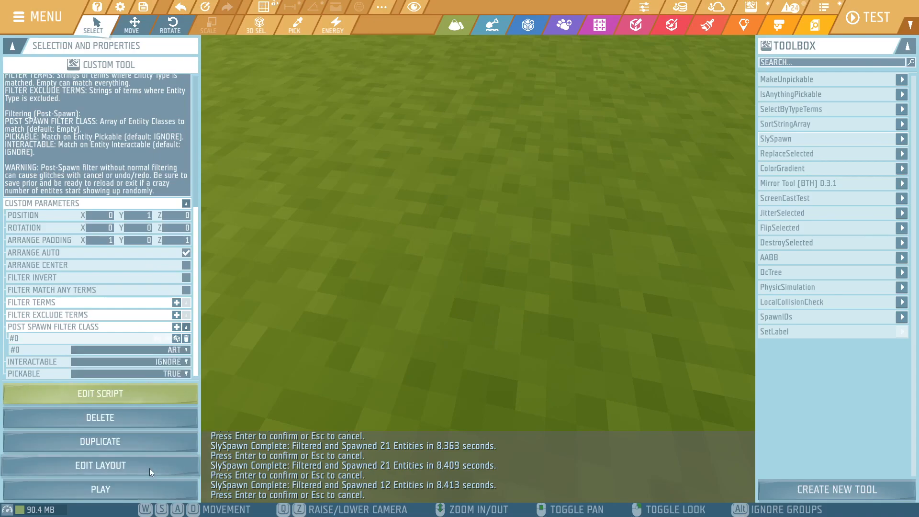
click(158, 372)
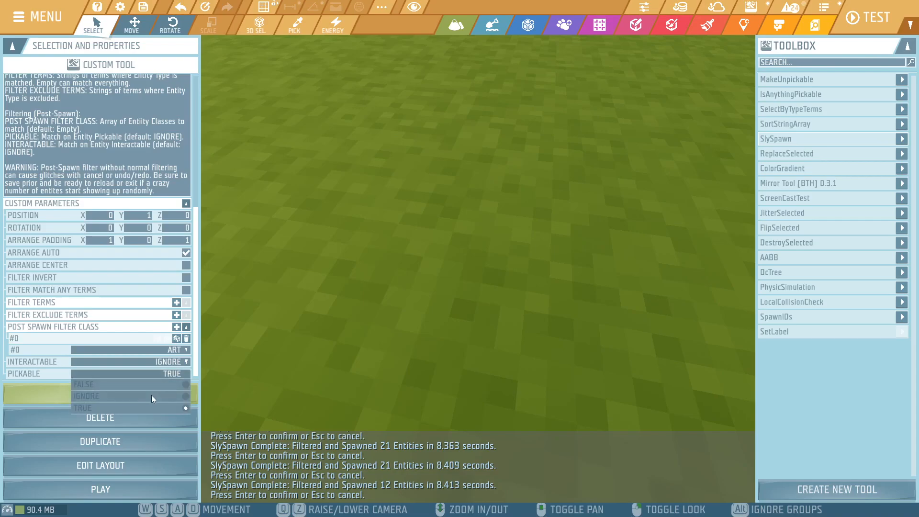
click(151, 394)
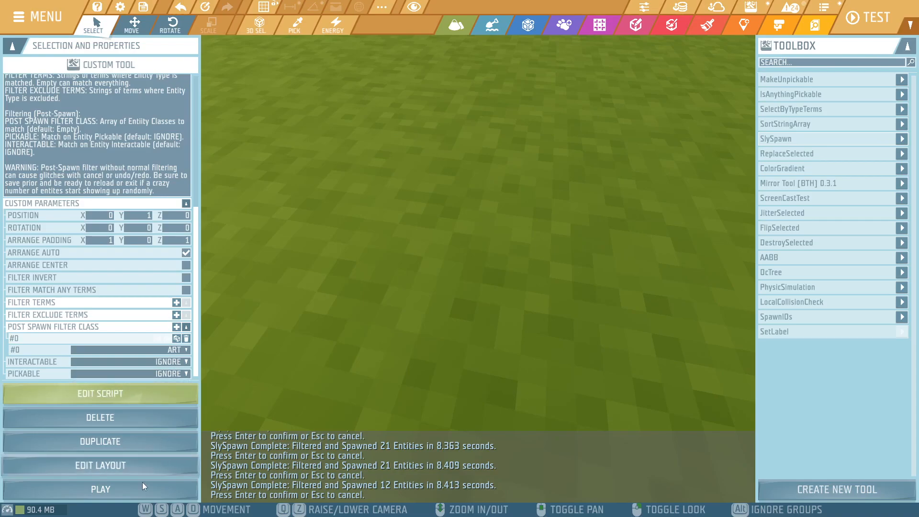
- Run SlySpawn with the ART class and confirm the spawned art entities
click(139, 495)
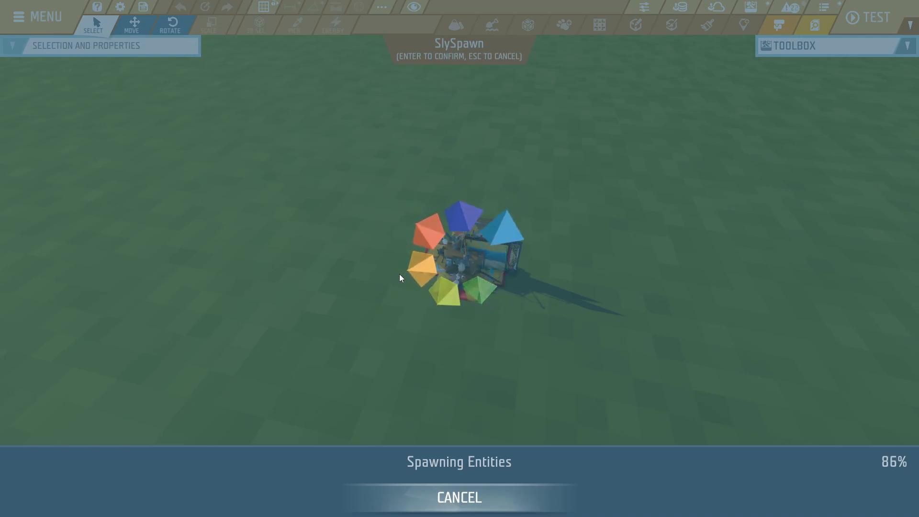
right_drag(386, 231, 419, 260)
key(s)
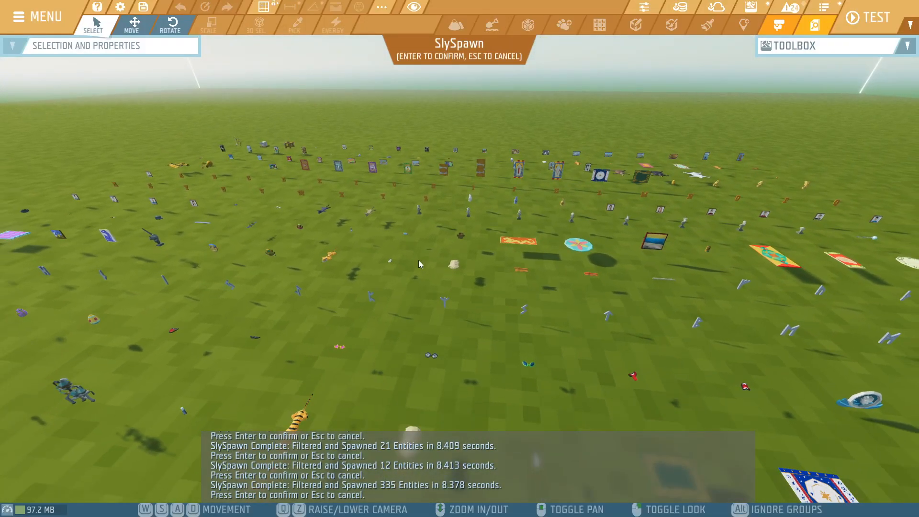
key(Return)
- Fly around the confirmed art entities and examine the pictures, runes and other pieces up close
key(s)
right_drag(617, 144, 675, 194)
key(s)
key(a)
key(d)
right_drag(356, 226, 295, 230)
key(w)
key(w)
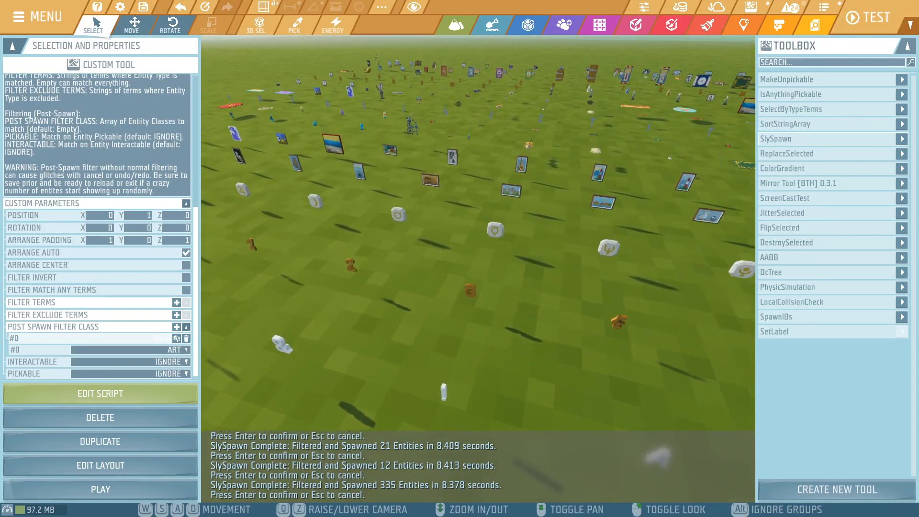
mouse_move(295, 230)
right_down()
mouse_move(311, 229)
mouse_move(312, 192)
mouse_move(300, 240)
right_up()
key(w)
key(s)
key(w)
key(s)
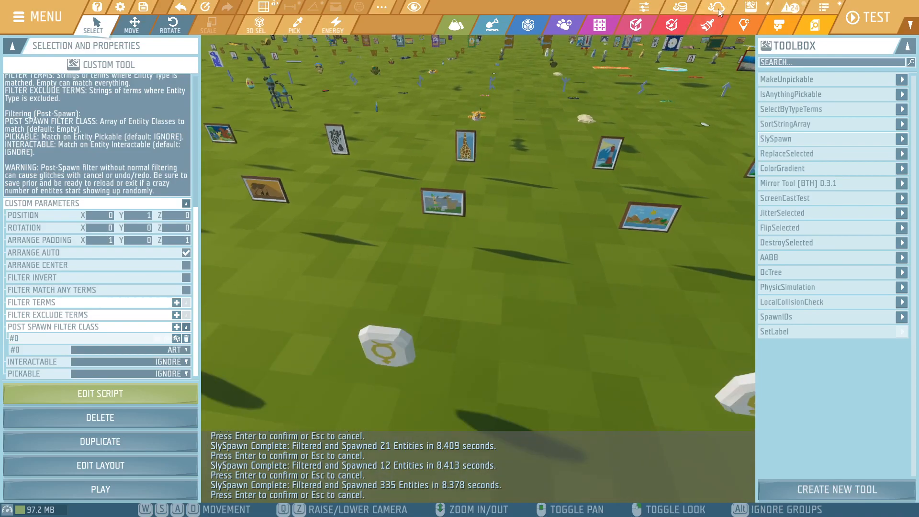
- Find the Filter Tradable blueprint among the workshop blueprints, review its details and price, and close them
click(600, 25)
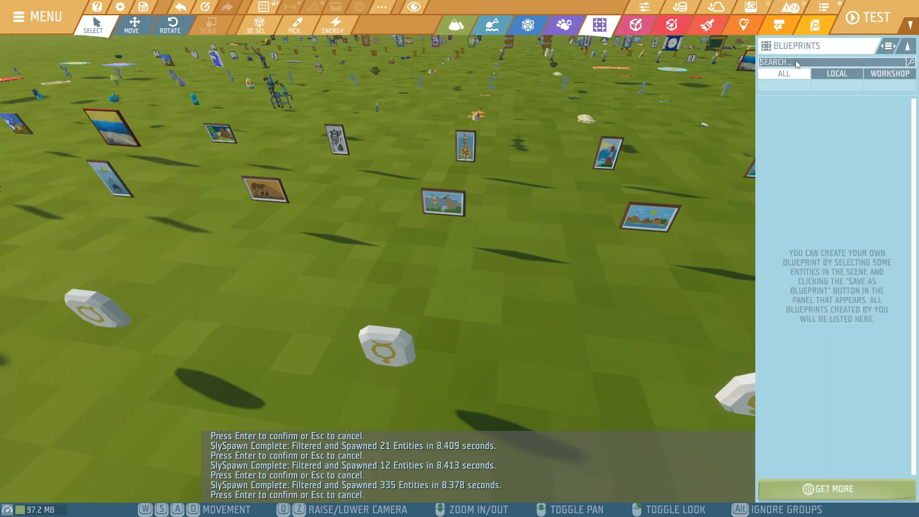
click(842, 73)
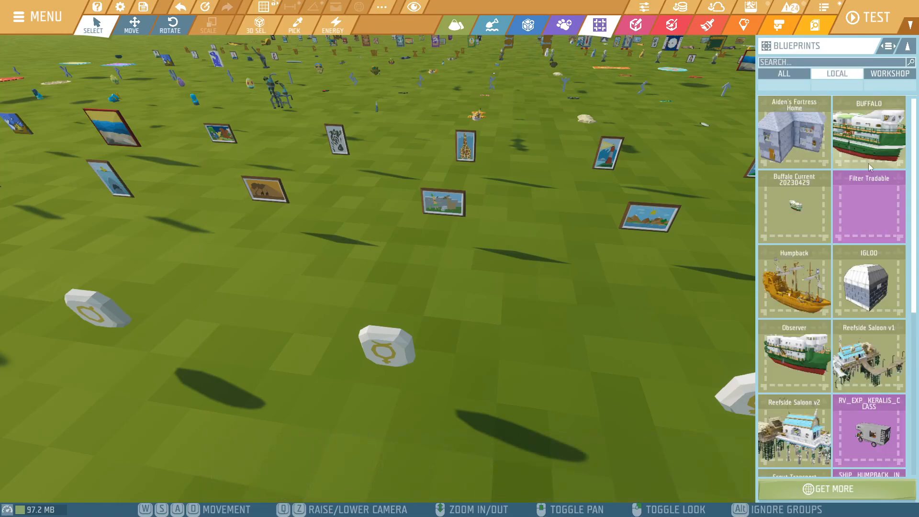
click(890, 77)
scroll(857, 177, down, 5)
click(863, 190)
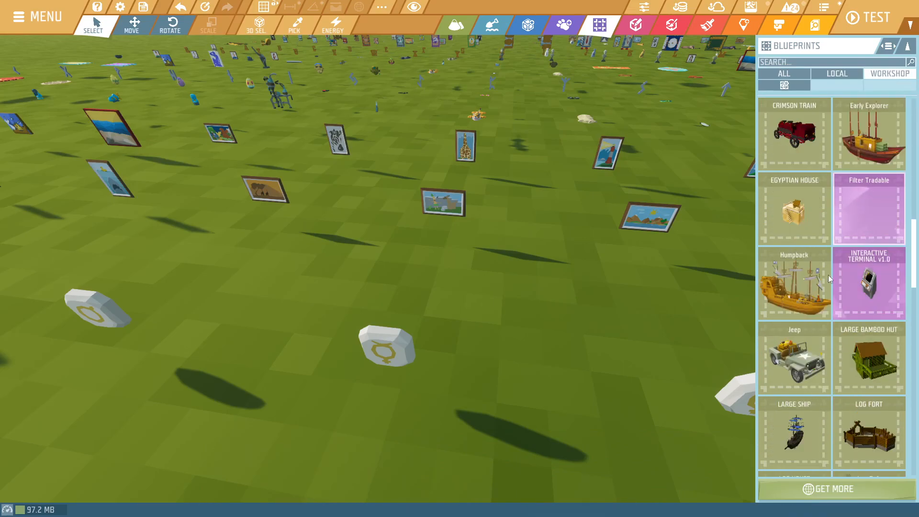
click(795, 87)
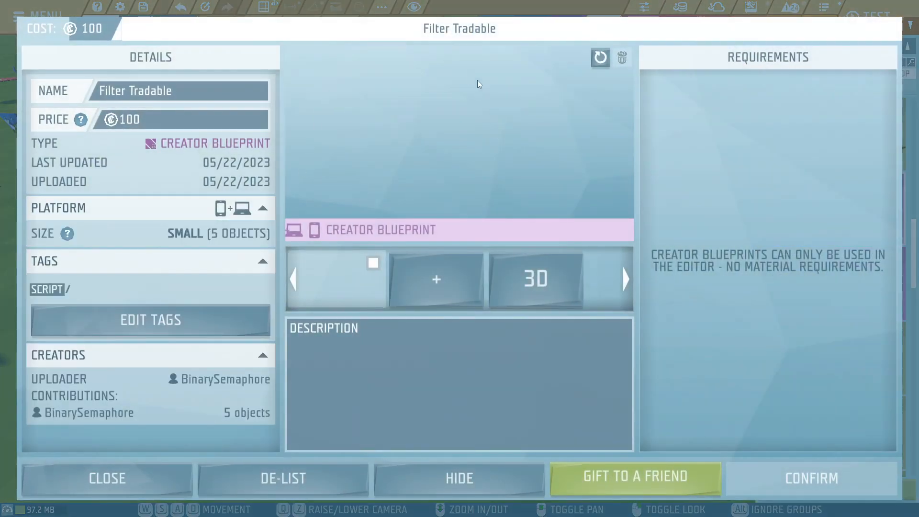
click(150, 117)
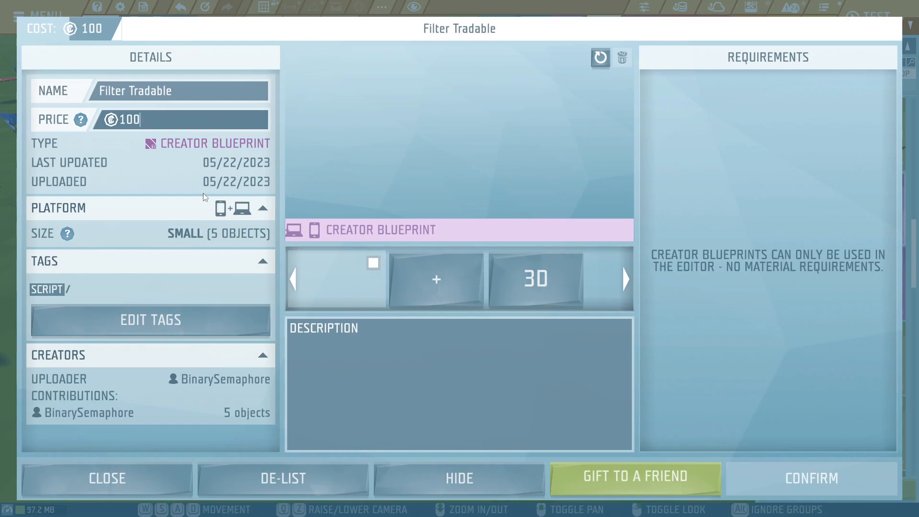
click(143, 474)
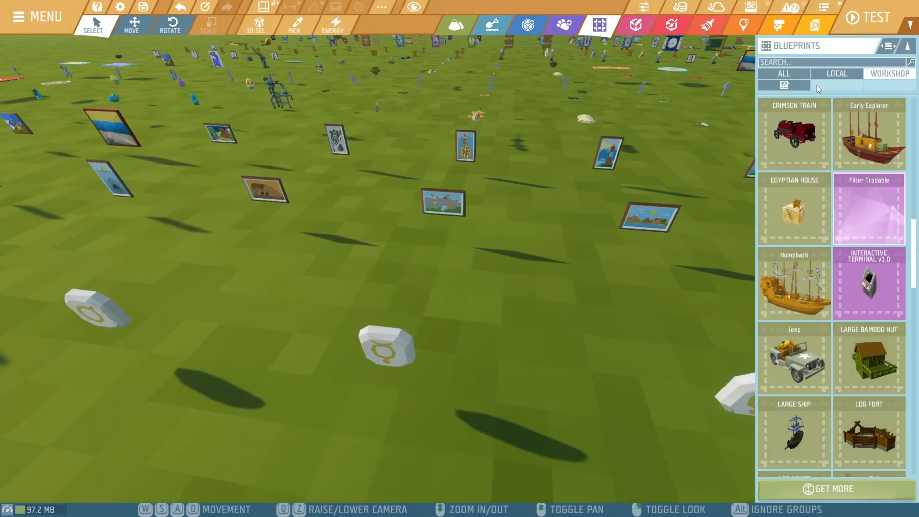
- Place the Filter Tradable blueprint and a Spawn Point among the art entities, and select the blueprint's script module
drag(857, 218, 530, 286)
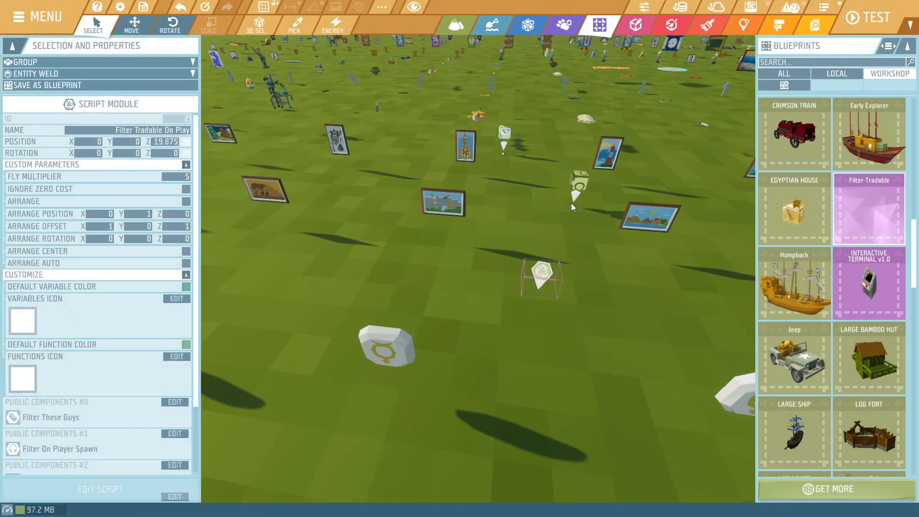
click(743, 25)
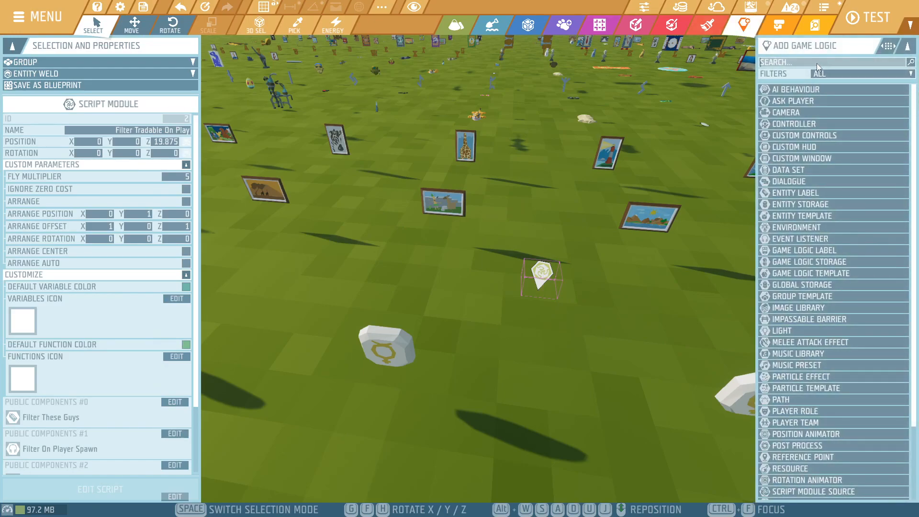
click(817, 63)
text(spaw)
drag(803, 93, 414, 229)
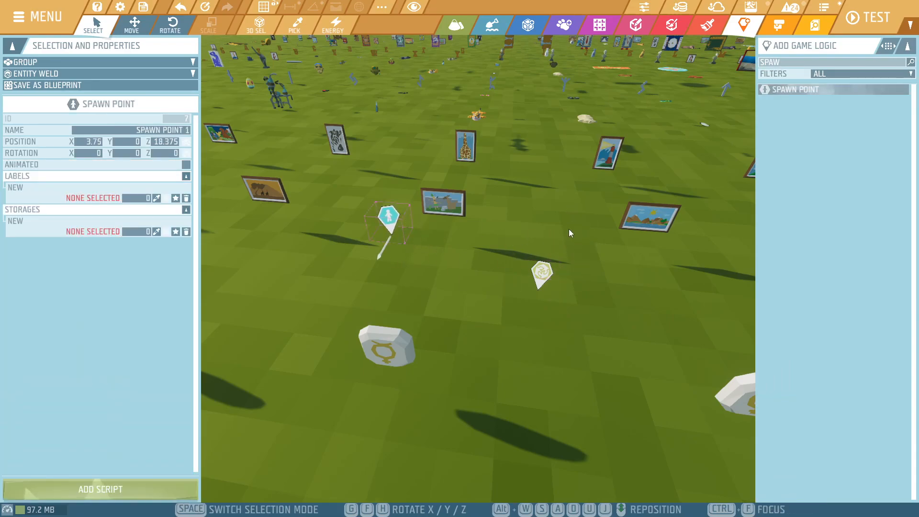
click(542, 273)
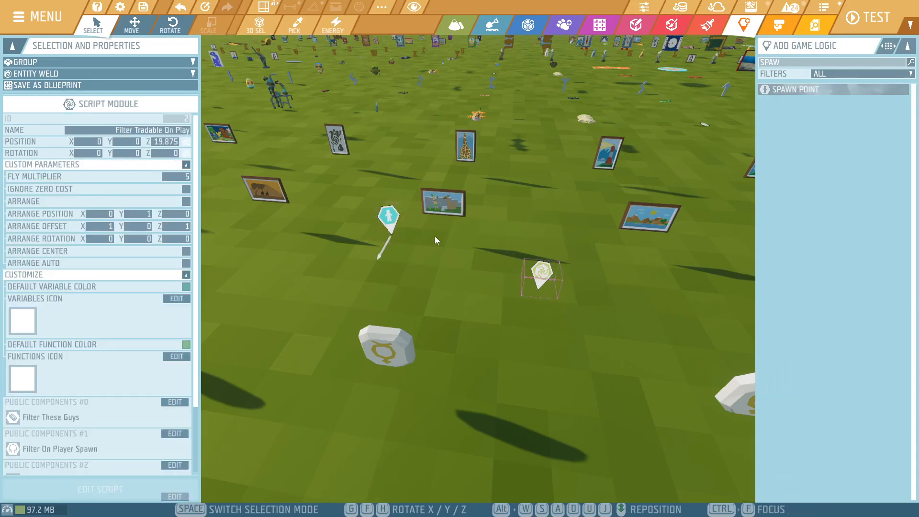
- Select all spawned art entities, excluding the script module and the spawn point from the selection
right_drag(440, 233, 488, 199)
key(s)
drag(680, 116, 223, 373)
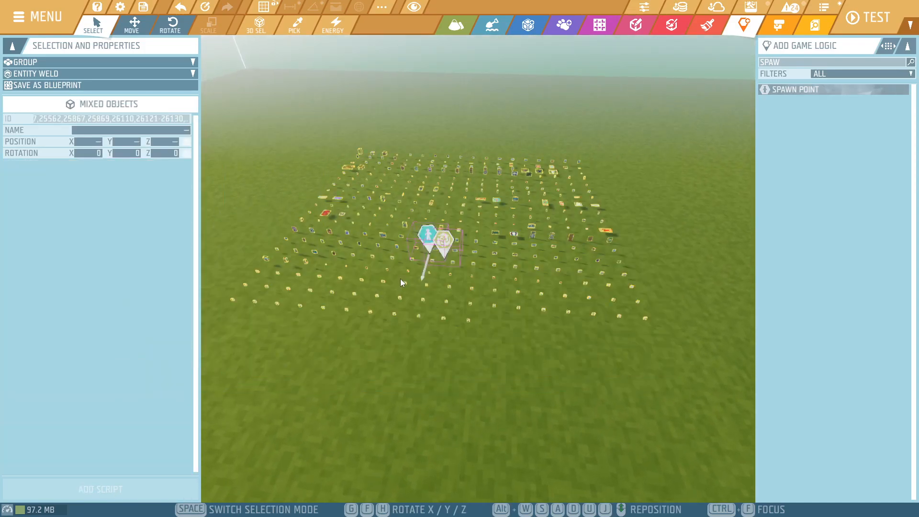
ctrl+click(447, 248)
ctrl+click(427, 240)
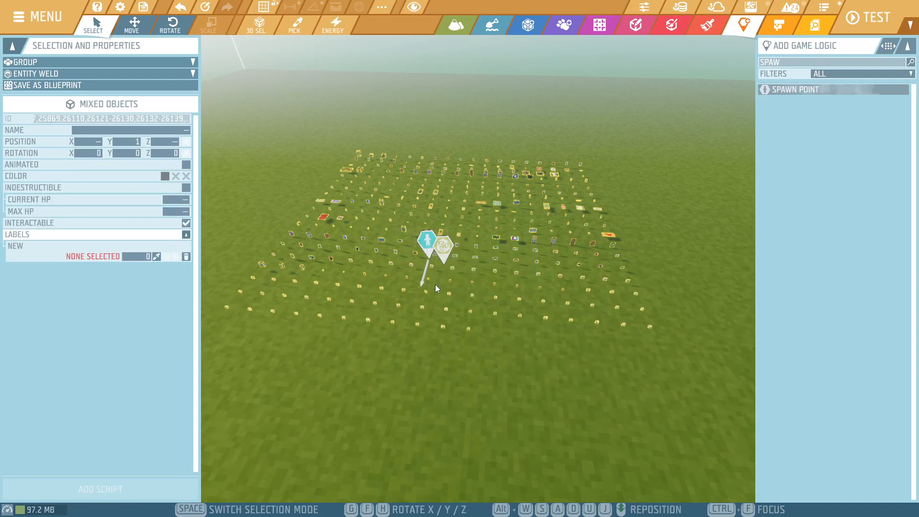
- Assign the Filter These Guys label from the Filter Tradable module to the selected entities, then deselect them
click(157, 256)
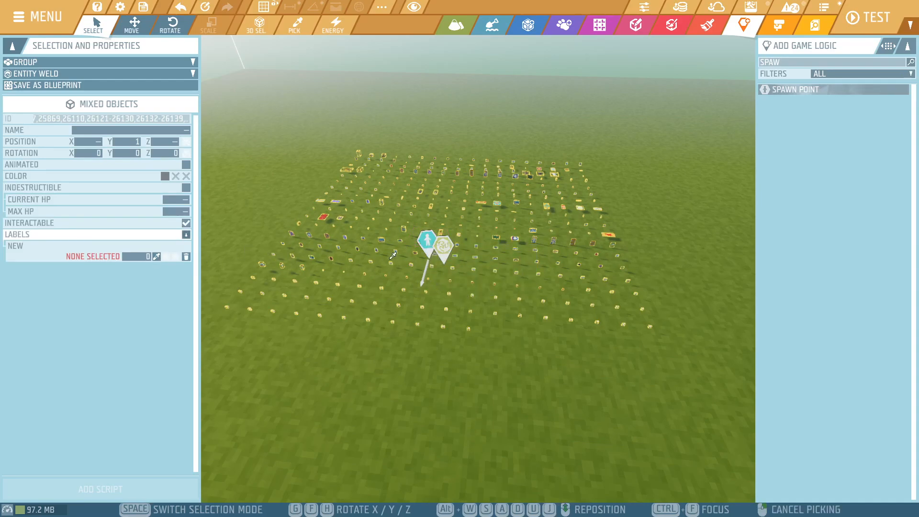
click(450, 243)
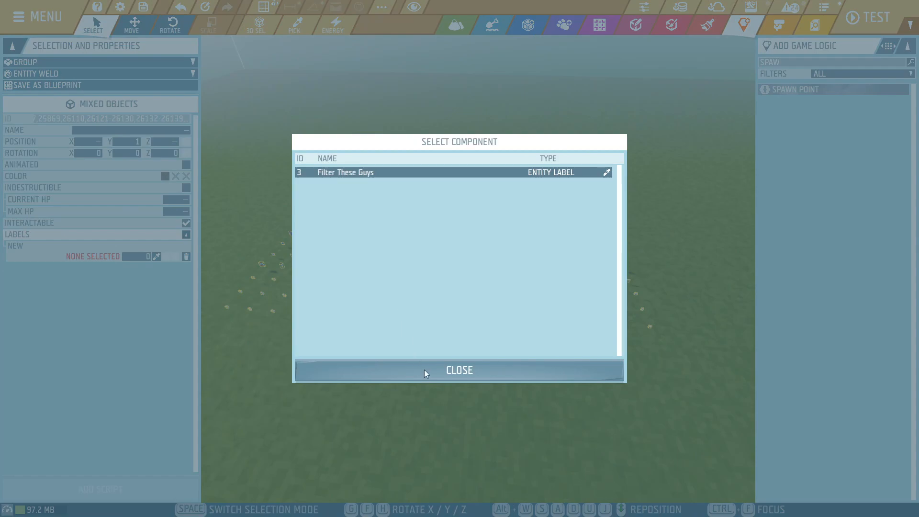
click(441, 370)
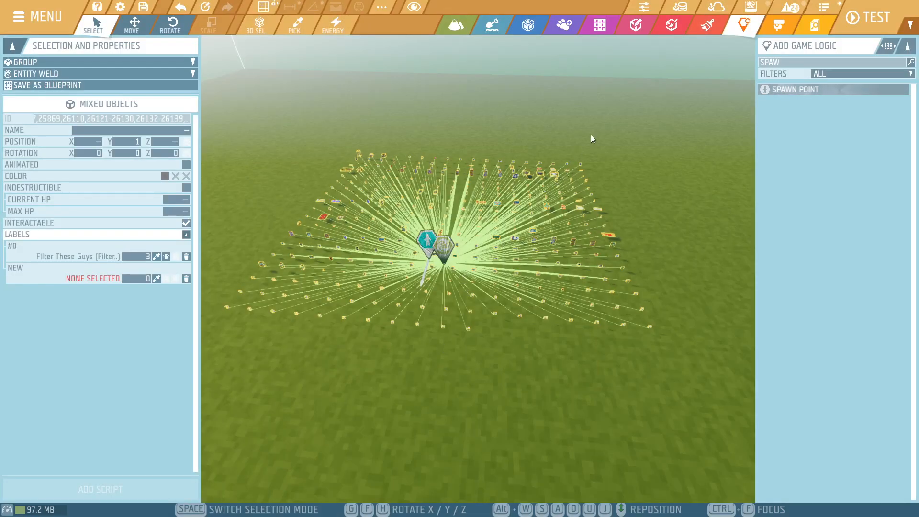
click(646, 143)
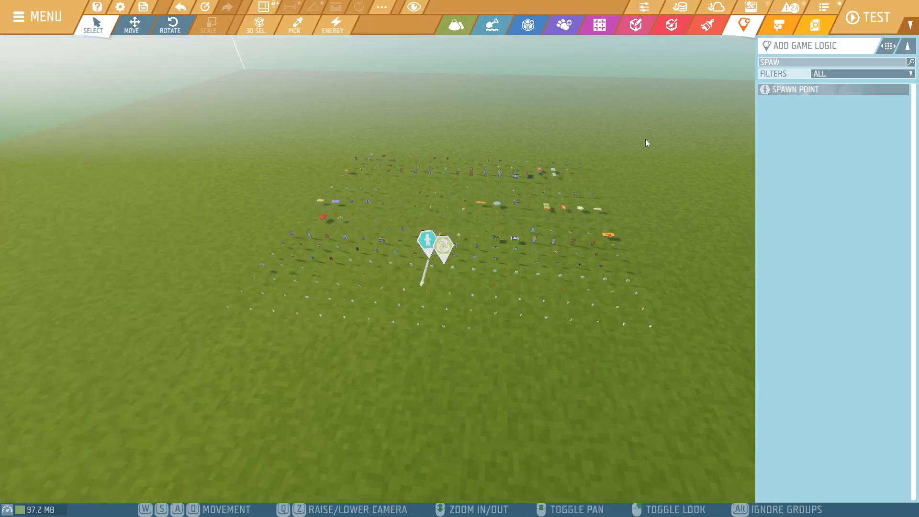
- Enable Ignore Zero Cost on the Filter Tradable script module and start testing the scenario
click(445, 246)
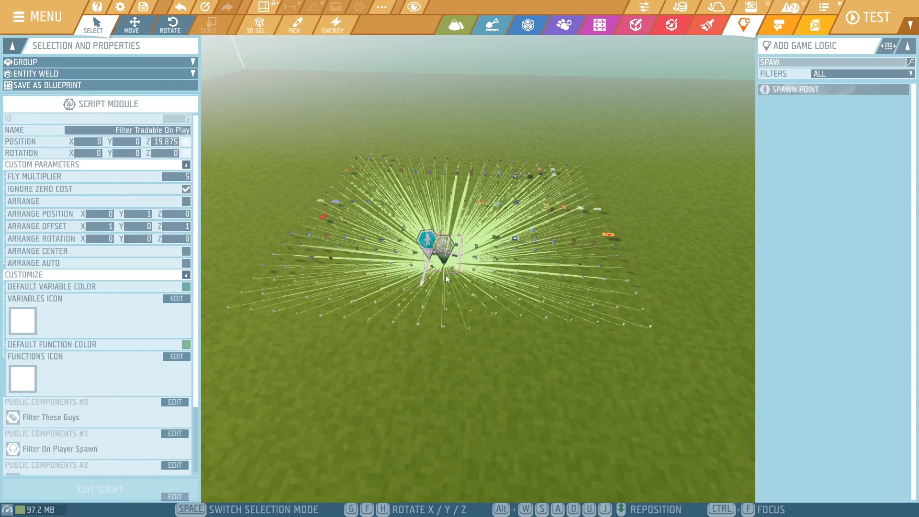
click(869, 18)
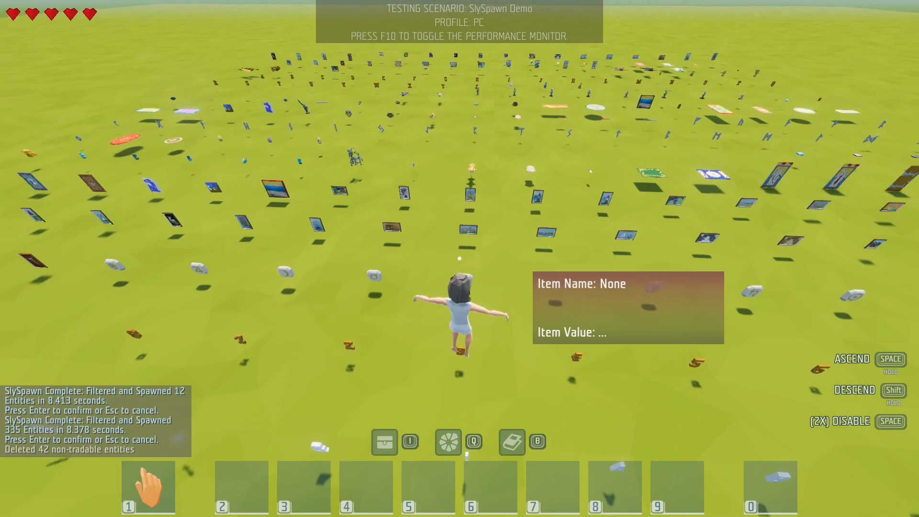
- Fly among the remaining art entities in the test and check their item names and values
key(w)
key(a)
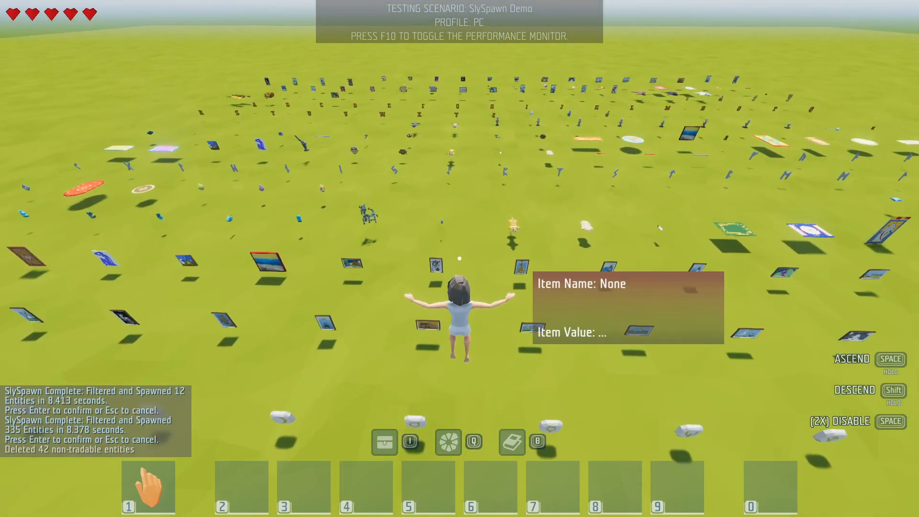
key(w)
key(v)
key(w)
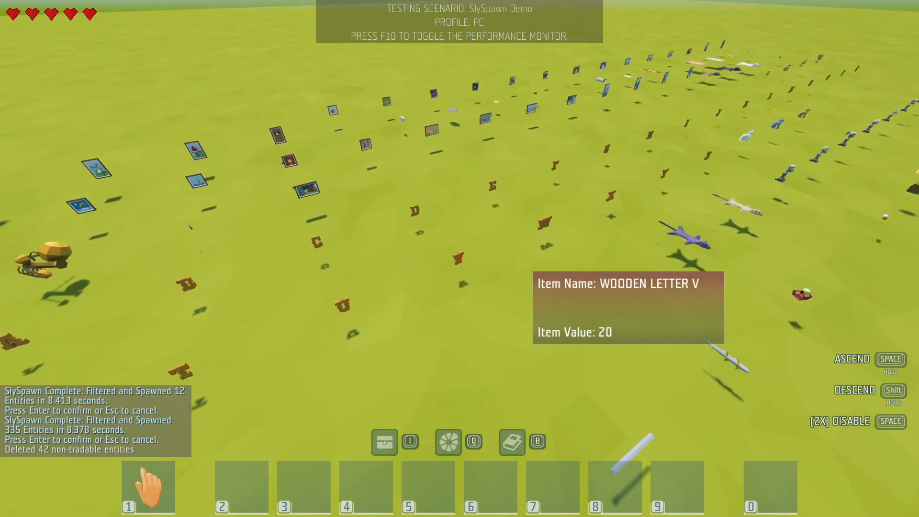
key(w)
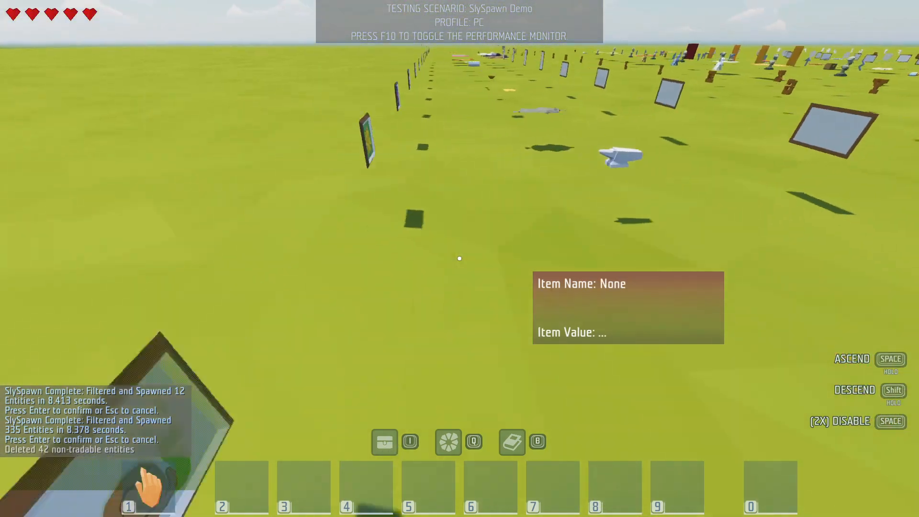
key(space)
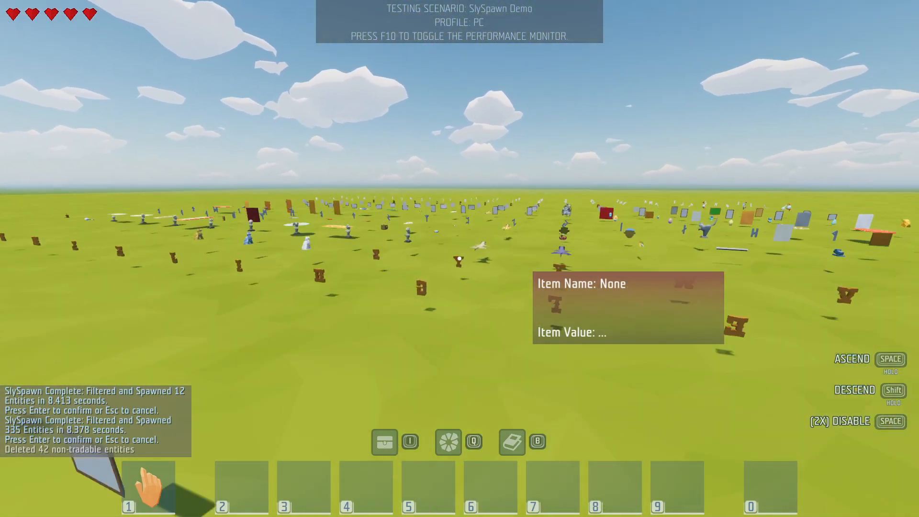